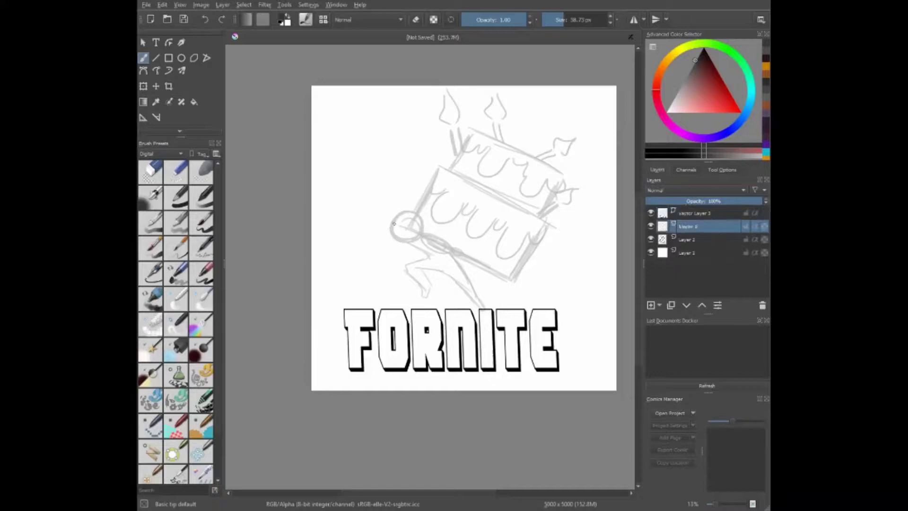
Ink the character's head outline, neck, eye, nose, ears, back, belly and chin in black
left_click_drag(558, 266, 548, 316)
mouse_move(455, 305)
left_mouse_down()
mouse_move(510, 362)
mouse_move(610, 375)
left_mouse_up()
left_click_drag(446, 232, 449, 267)
left_click_drag(399, 258, 392, 286)
left_click_drag(430, 170, 473, 172)
left_click_drag(381, 216, 380, 246)
left_click_drag(447, 249, 320, 164)
left_click_drag(381, 180, 562, 263)
left_click_drag(412, 231, 561, 267)
Continue inking the remaining lines of the figure's body
left_click_drag(294, 215, 326, 243)
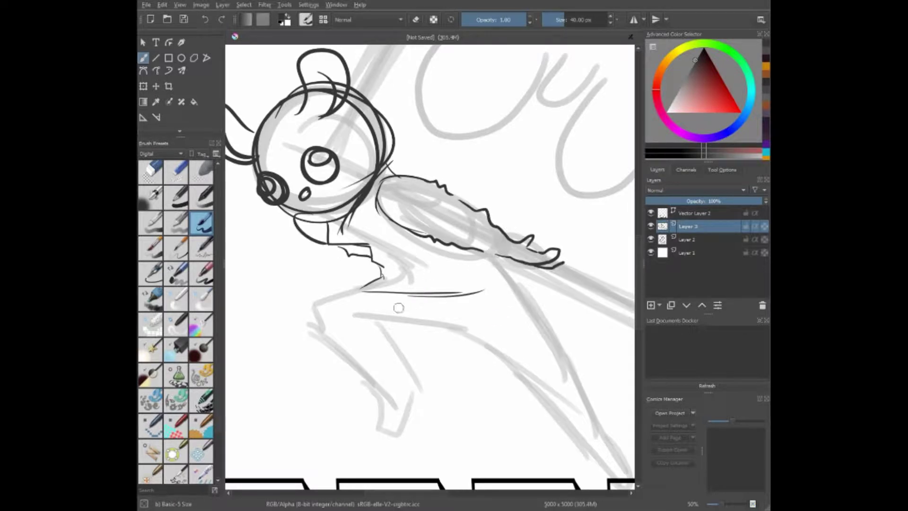
left_click_drag(387, 297, 499, 350)
left_click_drag(523, 282, 544, 345)
left_click_drag(340, 314, 423, 313)
mouse_move(333, 296)
left_mouse_down()
mouse_move(362, 357)
mouse_move(385, 329)
left_mouse_up()
scroll(408, 277, "down", 3)
Ink the shoe, right leg and foot outline with toe marks, redoing one leg stroke
left_click_drag(412, 227, 378, 302)
left_click_drag(432, 246, 388, 305)
scroll(482, 367, "right", 3)
left_click_drag(431, 213, 502, 329)
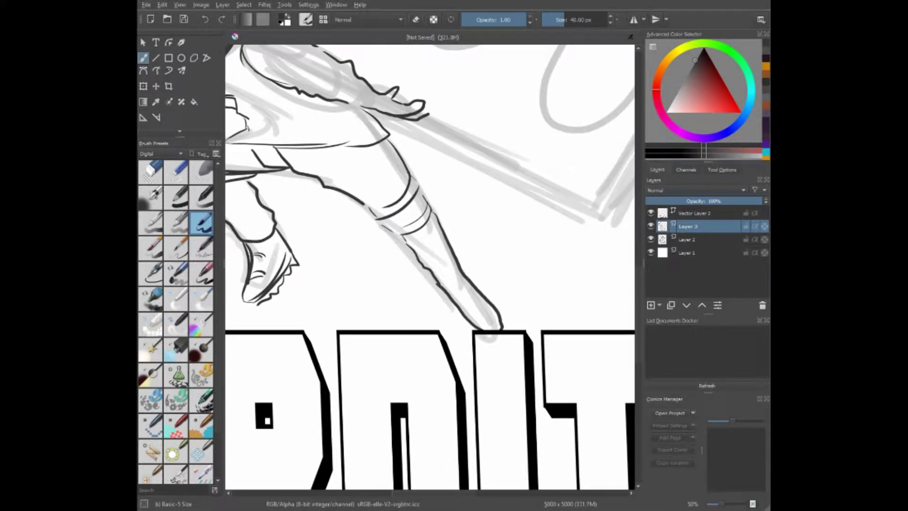
key("ctrl+z")
left_click_drag(437, 284, 494, 327)
left_click_drag(434, 216, 475, 292)
left_click_drag(458, 299, 470, 297)
left_click_drag(461, 314, 473, 312)
scroll(442, 311, "down", 1)
scroll(379, 264, "down", 2)
scroll(342, 228, "up", 1)
Ink the dripping outlines of the lower and upper cake tiers
mouse_move(376, 142)
left_mouse_down()
mouse_move(430, 209)
mouse_move(534, 265)
left_mouse_up()
mouse_move(397, 144)
left_mouse_down()
mouse_move(598, 289)
mouse_move(497, 352)
left_mouse_up()
left_click_drag(473, 264, 378, 264)
left_click_drag(321, 102, 376, 111)
mouse_move(376, 111)
left_mouse_down()
mouse_move(456, 142)
mouse_move(534, 189)
left_mouse_up()
mouse_move(347, 66)
left_mouse_down()
mouse_move(497, 130)
mouse_move(515, 102)
mouse_move(558, 84)
left_mouse_up()
Ink a candle stick plus the middle and left candle flames
left_click_drag(426, 78, 427, 211)
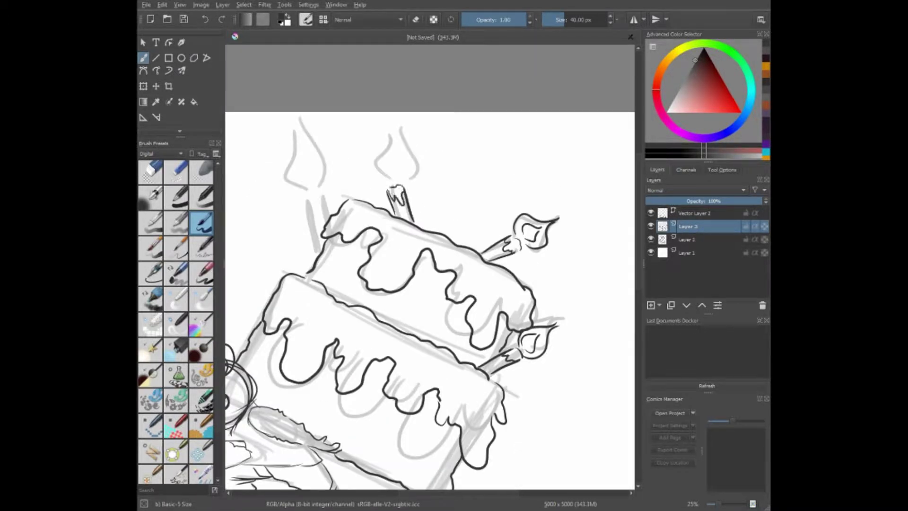
left_click_drag(390, 136, 410, 180)
left_click_drag(391, 154, 401, 181)
left_click_drag(303, 138, 325, 190)
left_click_drag(307, 157, 315, 189)
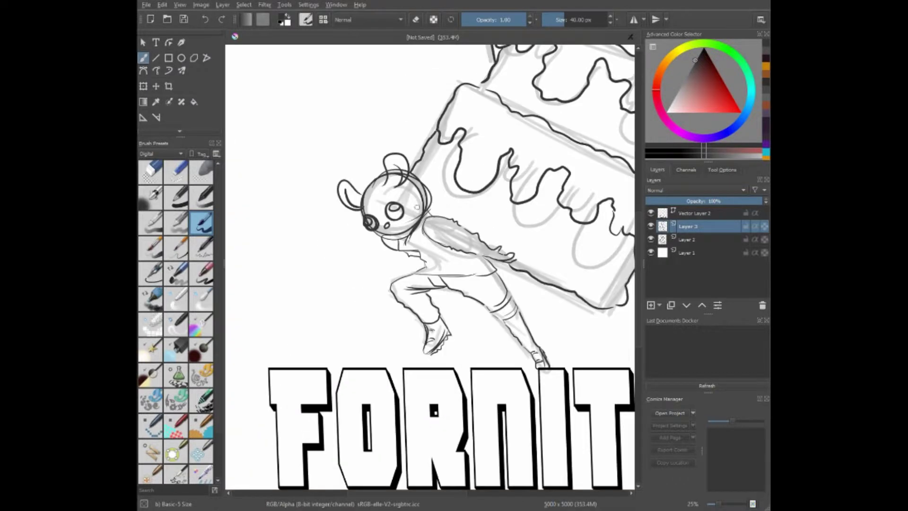
Ink the head's top ear, upper outline, left ear, right side, cheek, eye and nose
mouse_move(437, 170)
left_mouse_down()
mouse_move(510, 123)
mouse_move(495, 165)
left_mouse_up()
left_click_drag(469, 118, 485, 171)
mouse_move(440, 142)
left_mouse_down()
mouse_move(385, 189)
mouse_move(379, 242)
left_mouse_up()
mouse_move(511, 144)
left_mouse_down()
mouse_move(555, 213)
mouse_move(563, 256)
left_mouse_up()
left_click_drag(407, 256, 400, 281)
left_click_drag(468, 218, 466, 262)
Ink the chin, neck, back and shoulder, striped furry arm and collar curve
mouse_move(423, 302)
left_mouse_down()
mouse_move(517, 286)
mouse_move(508, 329)
left_mouse_up()
left_click_drag(477, 319, 523, 350)
left_click_drag(401, 348, 374, 417)
mouse_move(435, 260)
left_mouse_down()
mouse_move(497, 258)
mouse_move(472, 326)
left_mouse_up()
mouse_move(491, 257)
left_mouse_down()
mouse_move(487, 326)
mouse_move(539, 284)
left_mouse_up()
mouse_move(327, 312)
left_mouse_down()
mouse_move(369, 347)
mouse_move(209, 351)
left_mouse_up()
Ink the forearm cuff, lower arm, hand and fingers
left_click_drag(376, 287, 394, 343)
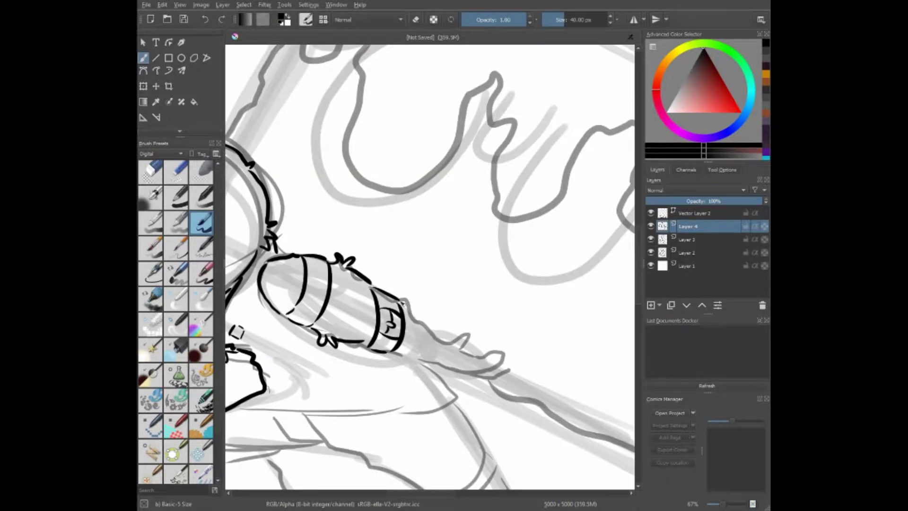
left_click_drag(402, 296, 407, 340)
left_click_drag(397, 352, 501, 374)
left_click_drag(454, 326, 491, 354)
left_click_drag(445, 364, 513, 385)
Ink the thigh, knee, shorts, calf and boot outlines, with hatching on knee and shorts
left_click_drag(331, 283, 447, 283)
left_click_drag(425, 378, 425, 156)
left_click_drag(391, 199, 543, 281)
left_click_drag(565, 183, 561, 270)
mouse_move(290, 213)
left_mouse_down()
mouse_move(303, 262)
mouse_move(360, 300)
left_mouse_up()
left_click_drag(383, 239, 423, 303)
left_click_drag(322, 267, 388, 272)
left_click_drag(378, 319, 423, 302)
left_click_drag(501, 229, 553, 215)
mouse_move(383, 326)
left_mouse_down()
mouse_move(439, 343)
mouse_move(407, 359)
mouse_move(409, 378)
mouse_move(456, 281)
left_mouse_up()
Ink the other leg's shin down to the ankle
scroll(520, 283, "down", 5)
scroll(519, 283, "up", 4)
left_click_drag(489, 227, 525, 284)
left_click_drag(454, 243, 501, 300)
left_click_drag(473, 261, 508, 272)
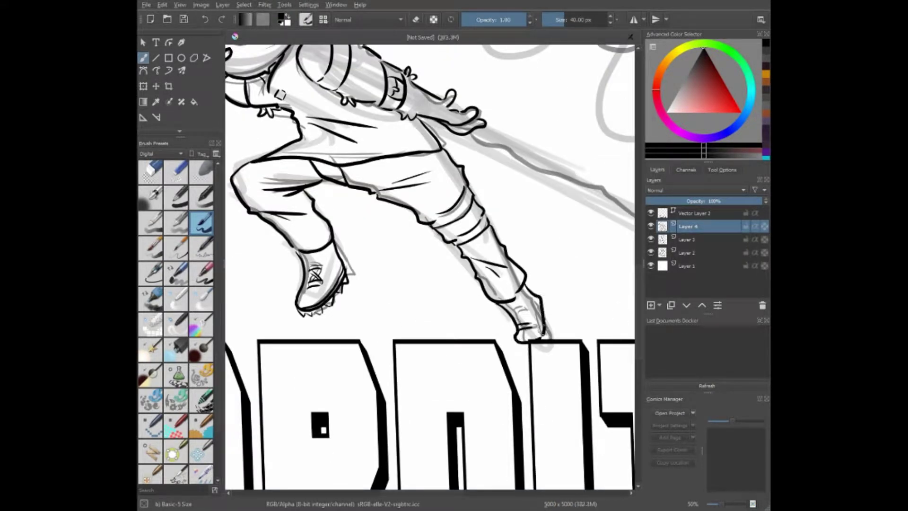
Ink the cake's drip outlines, sides and top edge, redrawing one overlong drip stroke
scroll(520, 198, "down", 2)
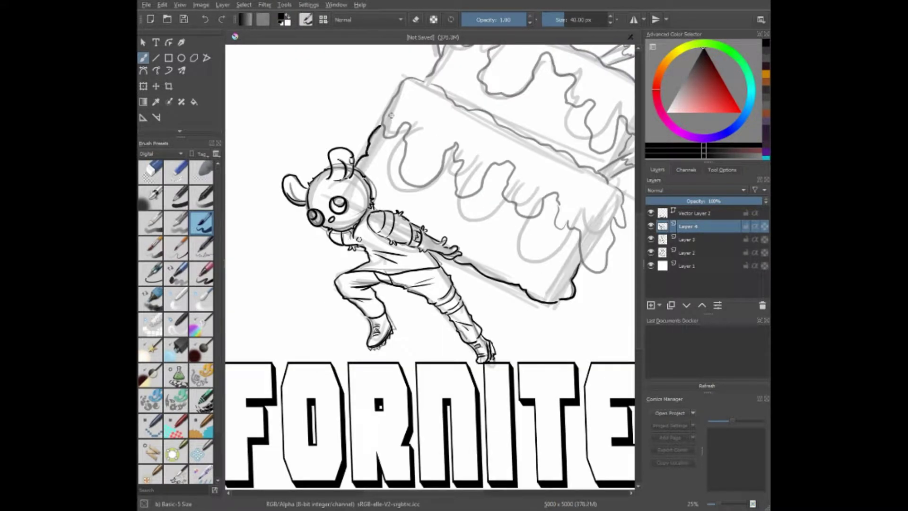
mouse_move(405, 144)
left_mouse_down()
mouse_move(560, 201)
mouse_move(605, 272)
left_mouse_up()
left_click_drag(425, 237, 425, 378)
left_click_drag(442, 145, 606, 265)
left_click_drag(473, 284, 383, 284)
key("ctrl+z")
mouse_move(351, 161)
left_mouse_down()
mouse_move(412, 182)
mouse_move(503, 272)
mouse_move(555, 265)
left_mouse_up()
mouse_move(376, 149)
left_mouse_down()
mouse_move(427, 163)
mouse_move(520, 210)
left_mouse_up()
left_click_drag(521, 210, 562, 269)
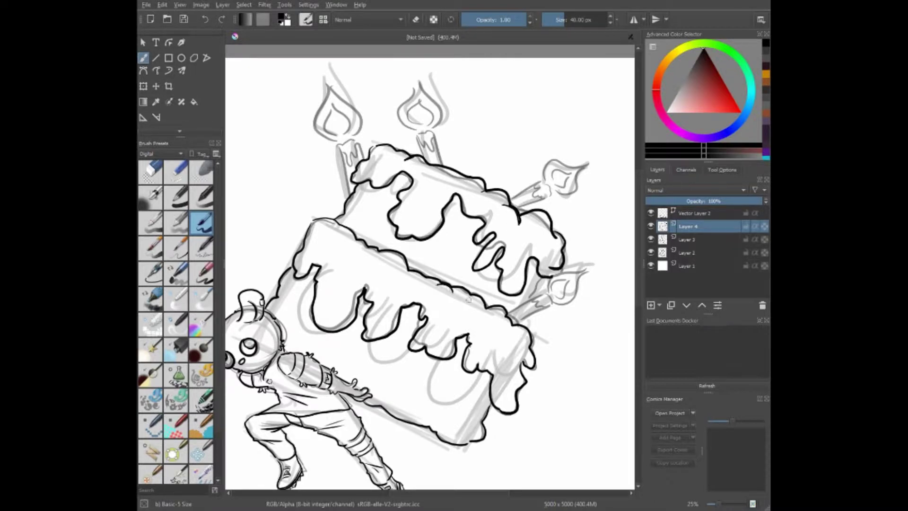
Ink the lower candle's stick, the cake's top edge beside it and its wax top
scroll(530, 295, "up", 2)
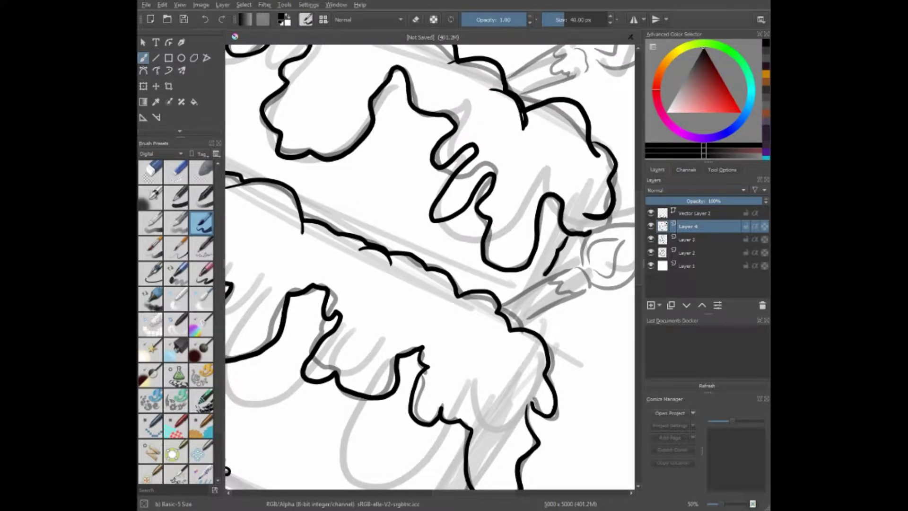
mouse_move(579, 262)
left_mouse_down()
mouse_move(541, 302)
mouse_move(606, 267)
left_mouse_up()
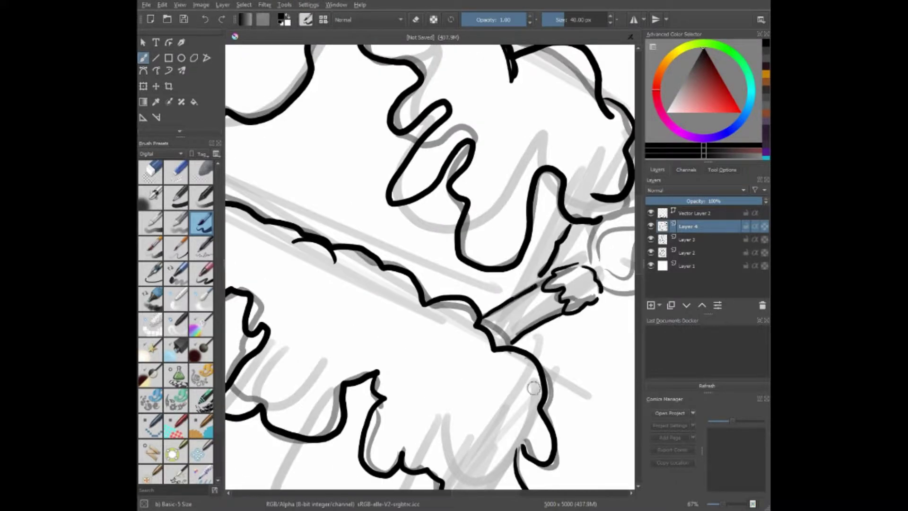
scroll(453, 282, "up", 1)
left_click_drag(421, 220, 520, 199)
left_click_drag(453, 283, 501, 236)
left_click_drag(428, 217, 515, 203)
scroll(453, 265, "up", 5)
left_click_drag(373, 241, 430, 283)
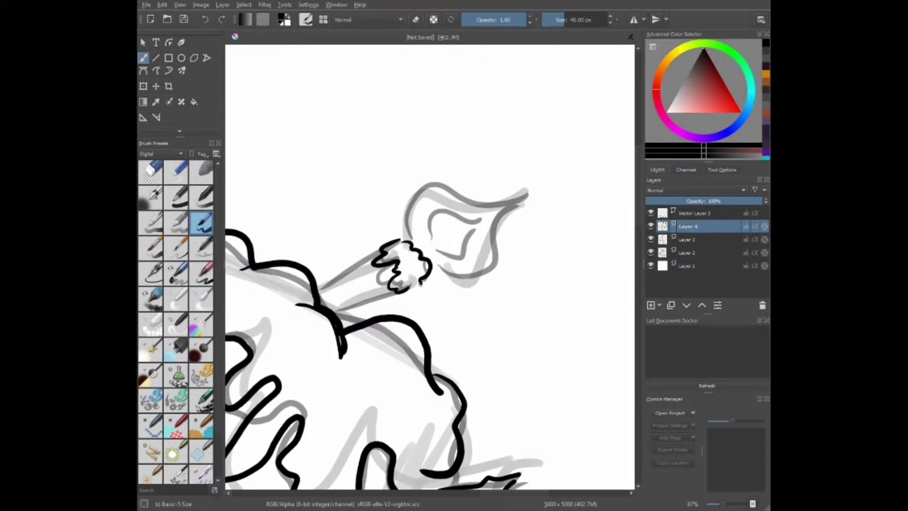
left_click_drag(321, 284, 397, 255)
left_click_drag(406, 222, 525, 194)
left_click_drag(449, 263, 513, 203)
left_click_drag(478, 227, 458, 267)
Ink the right candle's flame outline and wax drips
scroll(453, 265, "up", 5)
mouse_move(530, 156)
left_mouse_down()
mouse_move(558, 279)
mouse_move(473, 283)
left_mouse_up()
left_click_drag(497, 260, 548, 265)
left_click_drag(520, 295, 575, 314)
Ink the left candle's wax top, drips and flame with two inner flame strokes
scroll(430, 284, "left", 3)
mouse_move(413, 326)
left_mouse_down()
mouse_move(480, 314)
mouse_move(482, 378)
left_mouse_up()
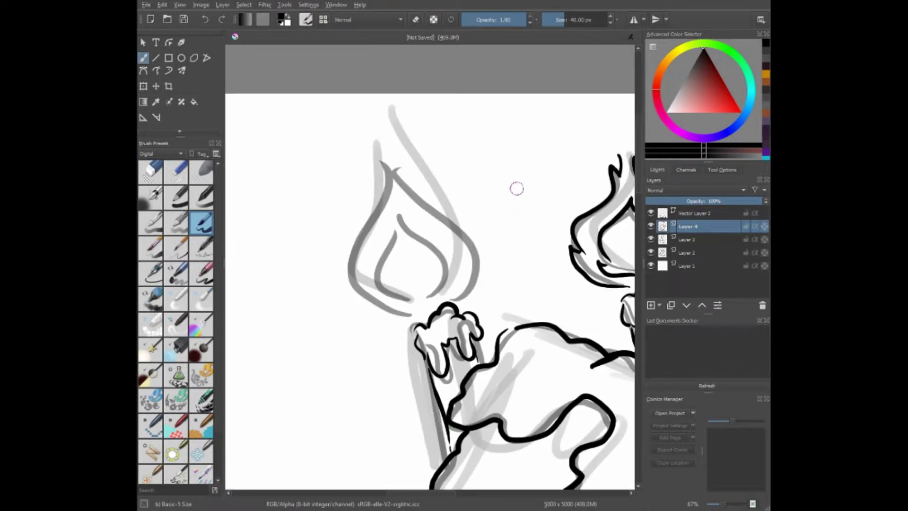
left_click_drag(404, 177, 473, 308)
left_click_drag(369, 193, 414, 324)
left_click_drag(398, 198, 466, 302)
left_click_drag(388, 219, 409, 307)
Hide both grey sketch layers and paint the cake body light blue
key("2")
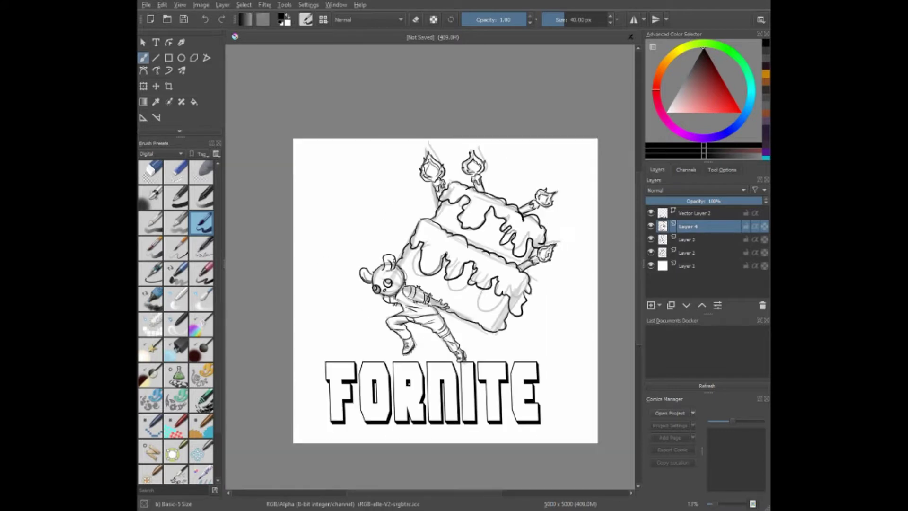
left_click(651, 252)
left_click(688, 239)
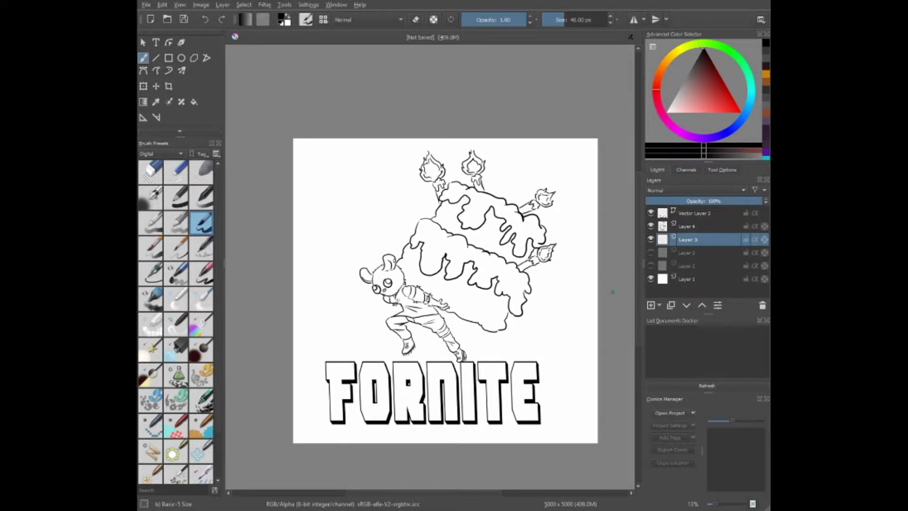
left_click(176, 197)
mouse_move(402, 246)
left_mouse_down()
mouse_move(416, 284)
mouse_move(468, 298)
mouse_move(482, 312)
mouse_move(491, 284)
mouse_move(449, 208)
mouse_move(501, 227)
mouse_move(525, 255)
left_mouse_up()
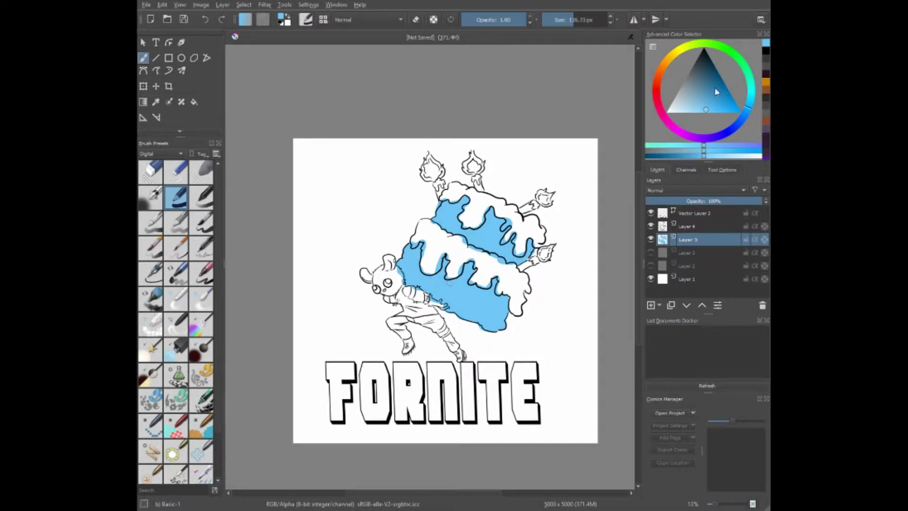
With pale cream and a smaller brush, fill part of the lower tier's frosting
left_click(679, 111)
left_click(201, 222)
scroll(443, 215, "up", 3)
mouse_move(381, 265)
left_mouse_down()
mouse_move(435, 237)
mouse_move(402, 317)
mouse_move(456, 264)
mouse_move(484, 288)
left_mouse_up()
left_click_drag(449, 334, 485, 310)
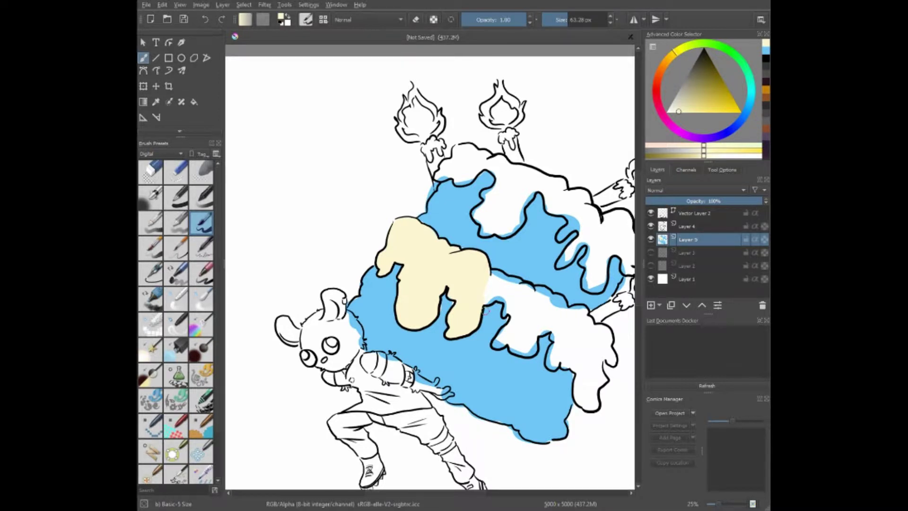
Finish cream on both tiers' frosting and add pale-blue wax to the middle candle
mouse_move(517, 283)
left_mouse_down()
mouse_move(501, 331)
mouse_move(560, 312)
mouse_move(599, 358)
left_mouse_up()
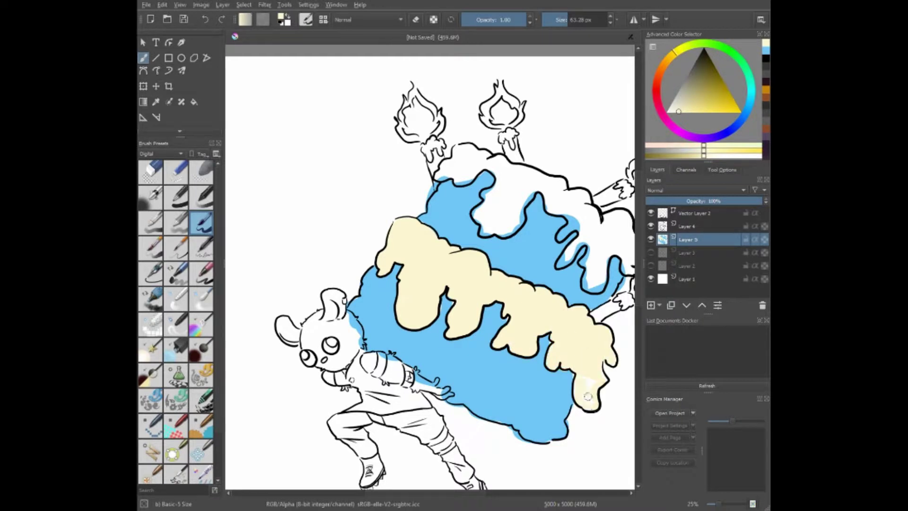
mouse_move(482, 232)
left_mouse_down()
mouse_move(513, 194)
mouse_move(447, 151)
mouse_move(550, 207)
mouse_move(563, 232)
mouse_move(492, 245)
mouse_move(525, 256)
left_mouse_up()
scroll(499, 286, "down", 5)
scroll(499, 286, "up", 5)
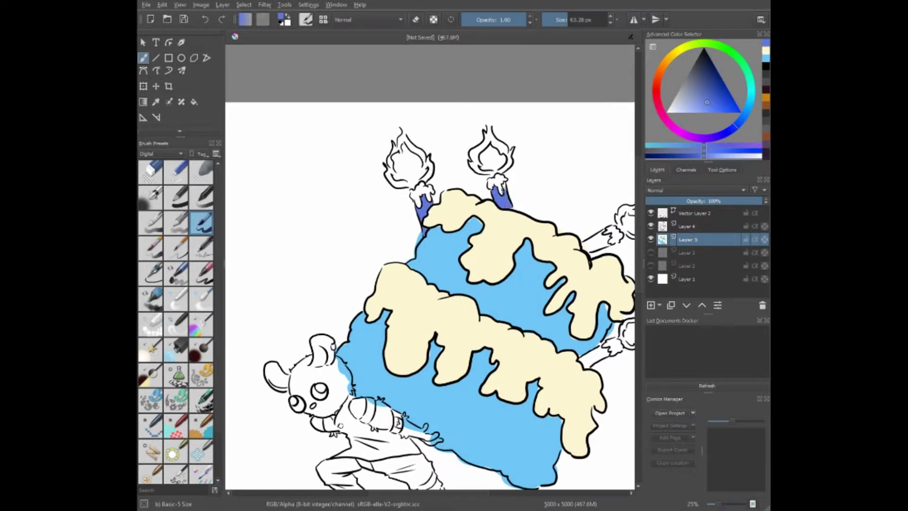
left_click_drag(598, 357, 515, 357)
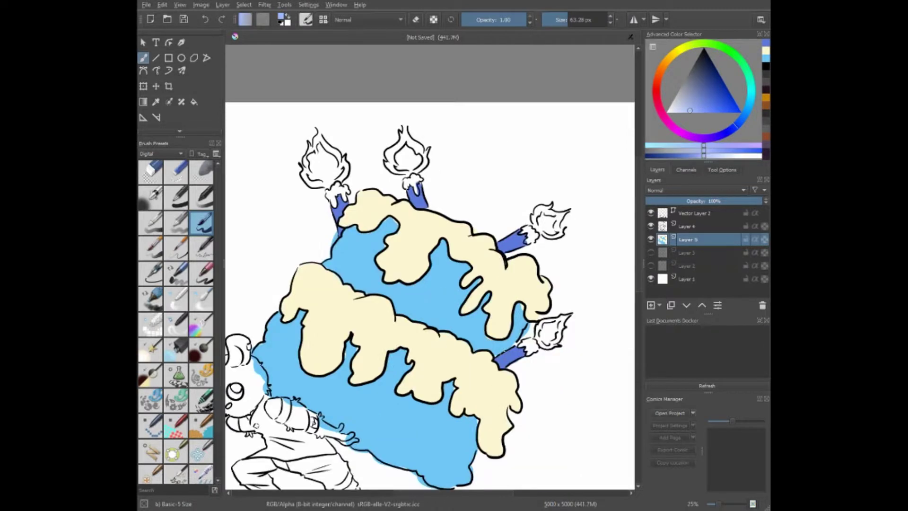
left_click_drag(404, 182, 420, 182)
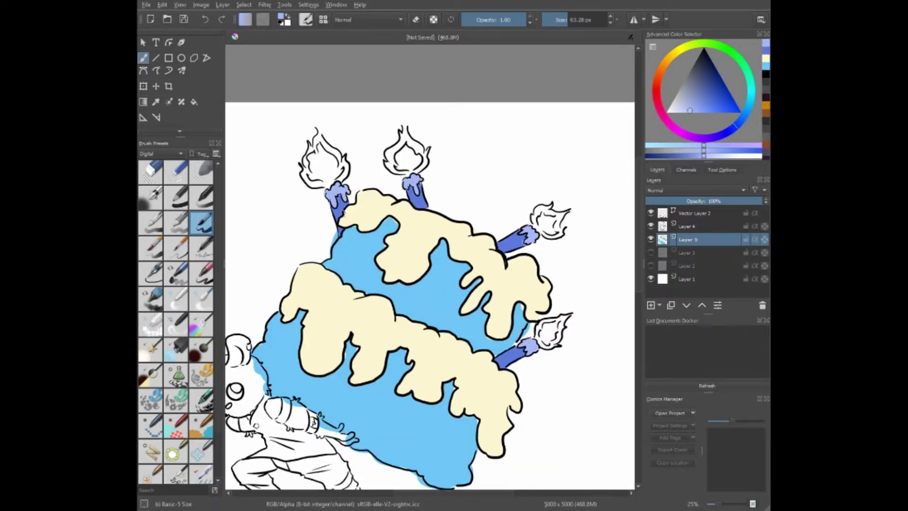
scroll(270, 141, "up", 2)
Paint the right, left, top and lower candle flames yellow
left_click(671, 53)
mouse_move(515, 194)
left_mouse_down()
mouse_move(543, 142)
mouse_move(581, 199)
left_mouse_up()
mouse_move(345, 222)
left_mouse_down()
mouse_move(388, 232)
mouse_move(401, 184)
mouse_move(378, 138)
mouse_move(406, 302)
mouse_move(467, 289)
left_mouse_up()
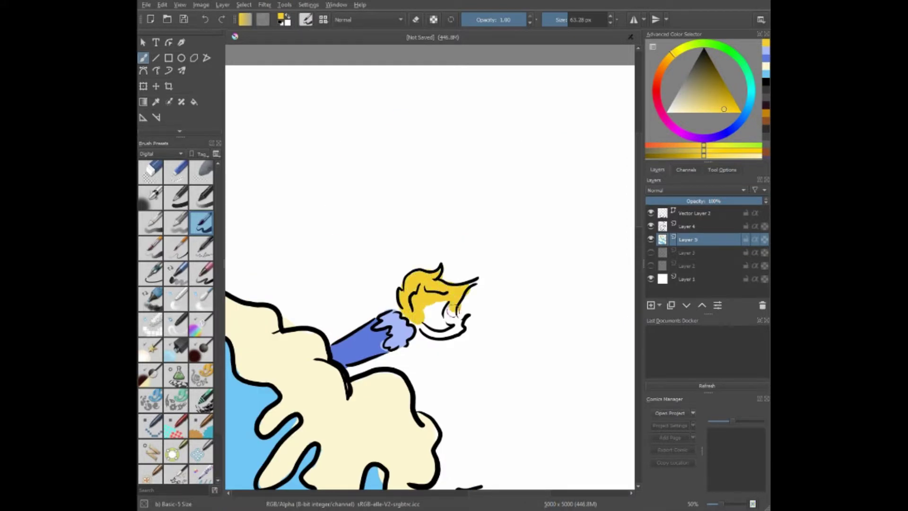
left_click_drag(445, 326, 464, 298)
scroll(466, 290, "down", 5)
left_click_drag(421, 208, 454, 189)
Shade the upper flames' edges and the left flame with orange
scroll(473, 237, "up", 4)
left_click(661, 67)
left_click(412, 217)
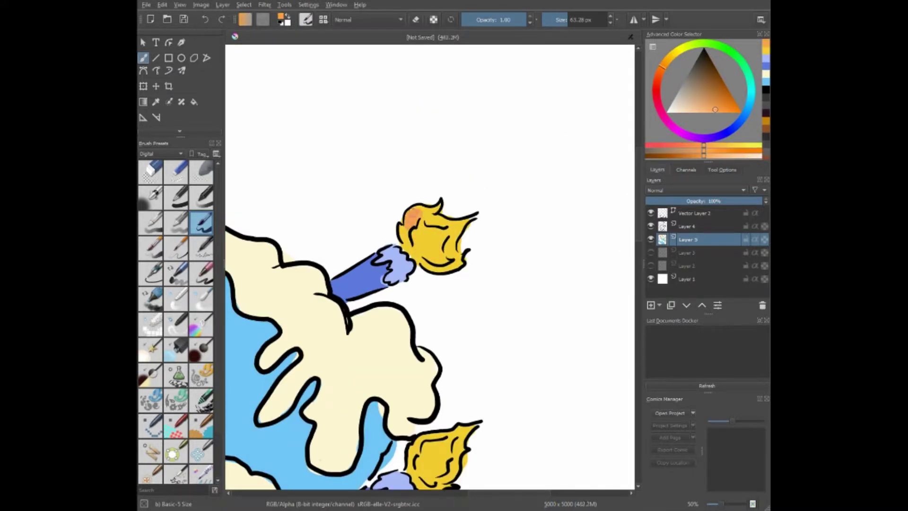
left_click_drag(410, 213, 461, 262)
scroll(358, 197, "up", 5)
left_click_drag(383, 204, 440, 255)
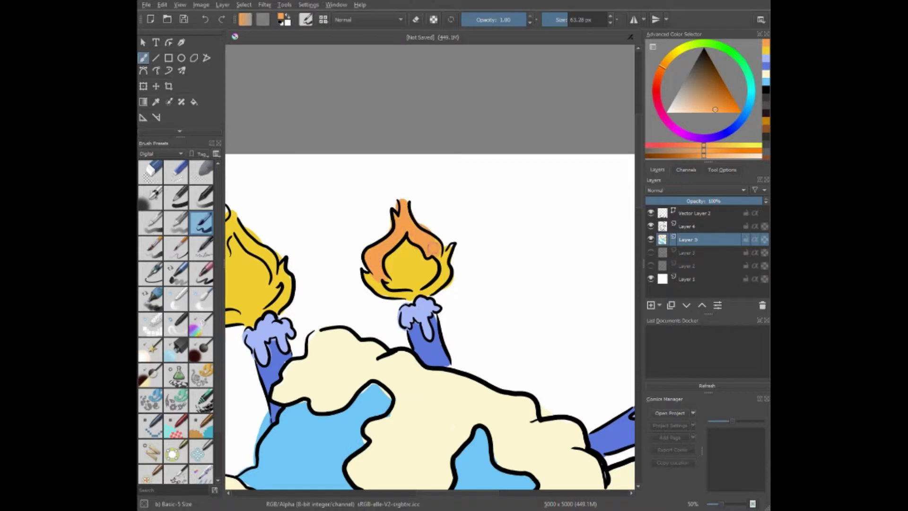
scroll(411, 236, "down", 3)
scroll(360, 284, "up", 3)
left_click_drag(359, 274, 345, 331)
scroll(359, 284, "down", 3)
Add red shading to the flames
left_click(656, 83)
scroll(416, 302, "up", 3)
left_click_drag(420, 321, 497, 308)
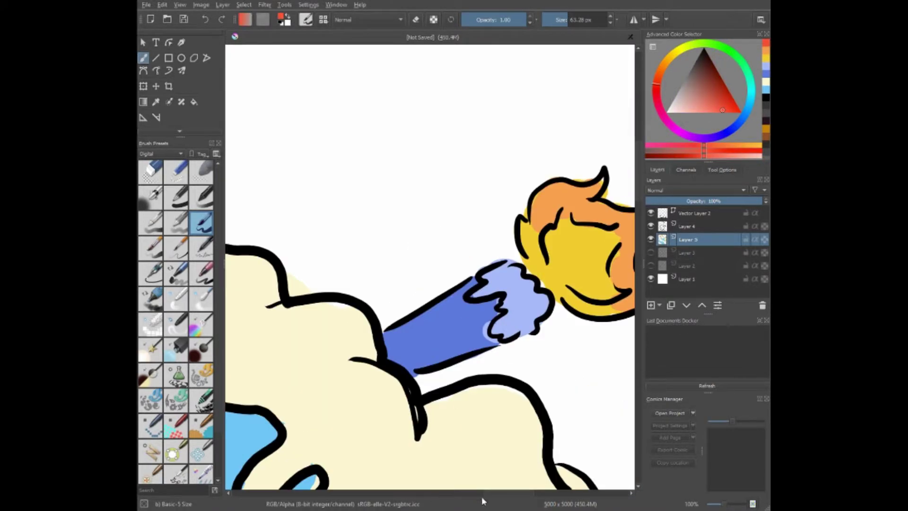
left_click_drag(492, 264, 553, 203)
left_click_drag(468, 163, 527, 161)
scroll(526, 161, "down", 5)
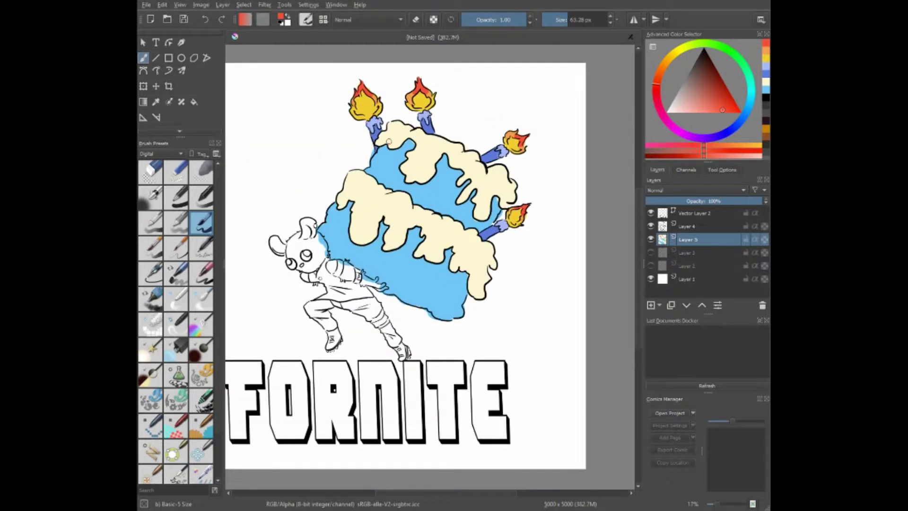
Add a new sprinkle layer with a round brush and dot five teal sprinkles on the cake
left_click(751, 90)
left_click(176, 196)
key("Insert")
scroll(447, 291, "up", 2)
key("Insert")
left_click(461, 279)
left_click(424, 306)
left_click(436, 268)
left_click(355, 254)
left_click(396, 218)
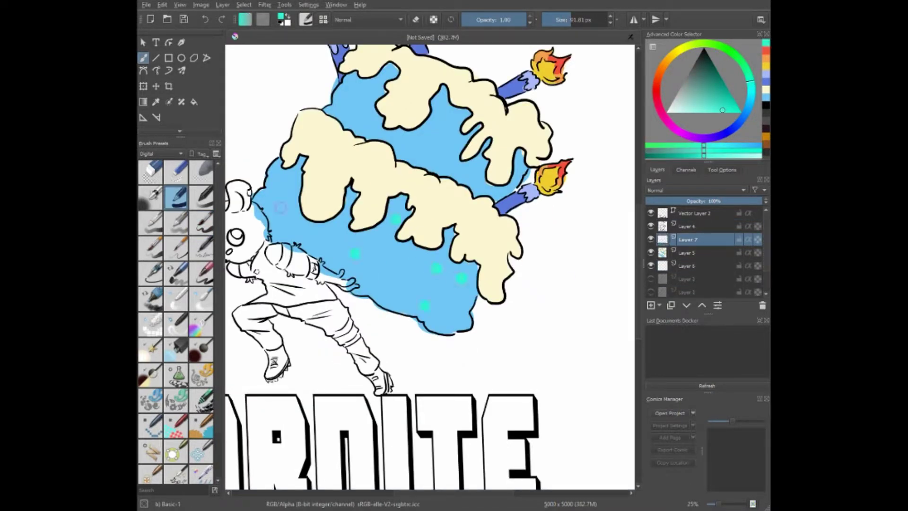
Dot five smaller magenta sprinkles across the cake
left_click(685, 134)
left_click(472, 175)
left_click(461, 119)
left_click(434, 136)
left_click(441, 104)
left_click(362, 122)
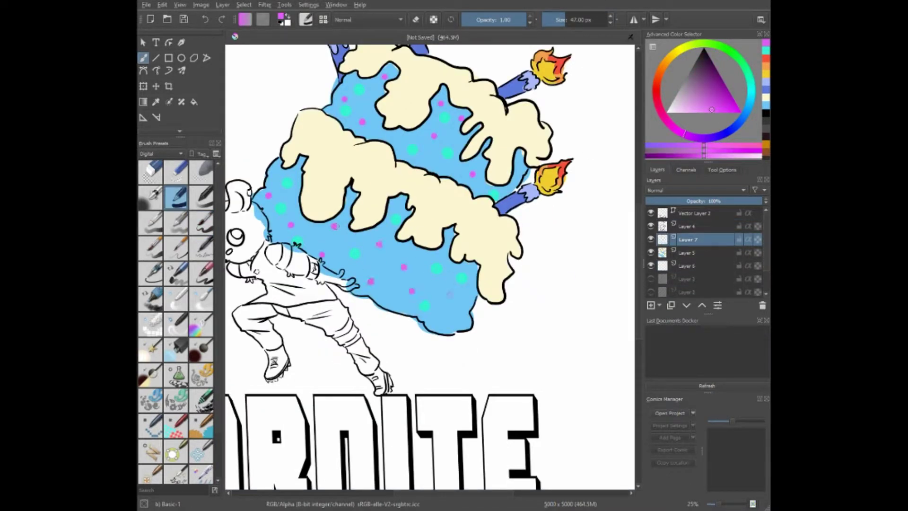
Dot three yellow sprinkles on the lower cake
left_click(678, 49)
left_click(418, 256)
left_click(386, 289)
left_click(435, 288)
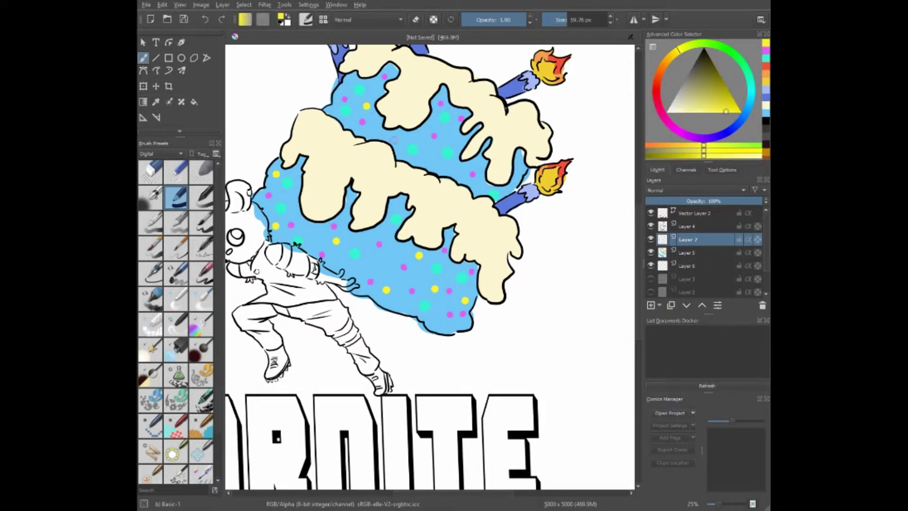
Add an extra empty layer, then delete it as Layer 8
key("minus")
key("minus")
left_click(651, 305)
left_click(762, 305)
scroll(374, 246, "up", 3)
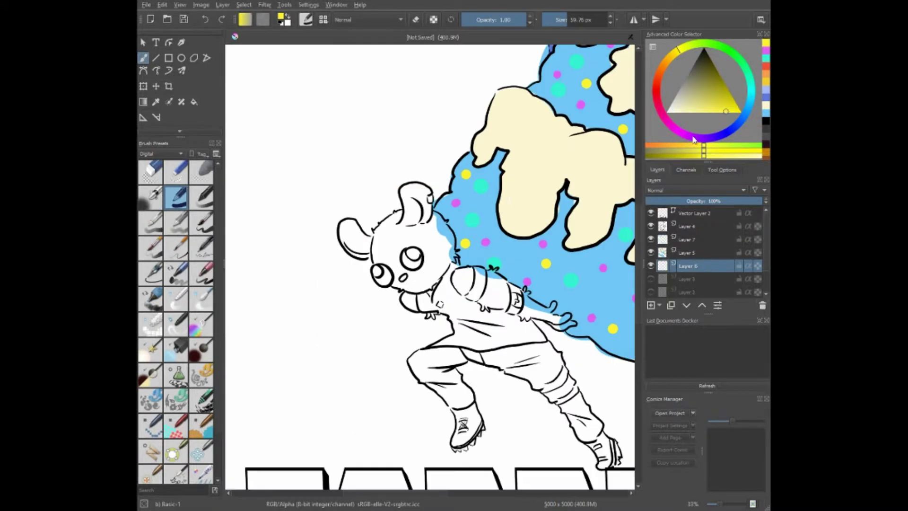
With purple and a different brush, paint over the character's ear and face
left_click(691, 137)
left_click(201, 222)
mouse_move(343, 222)
left_mouse_down()
mouse_move(373, 253)
mouse_move(451, 274)
left_mouse_up()
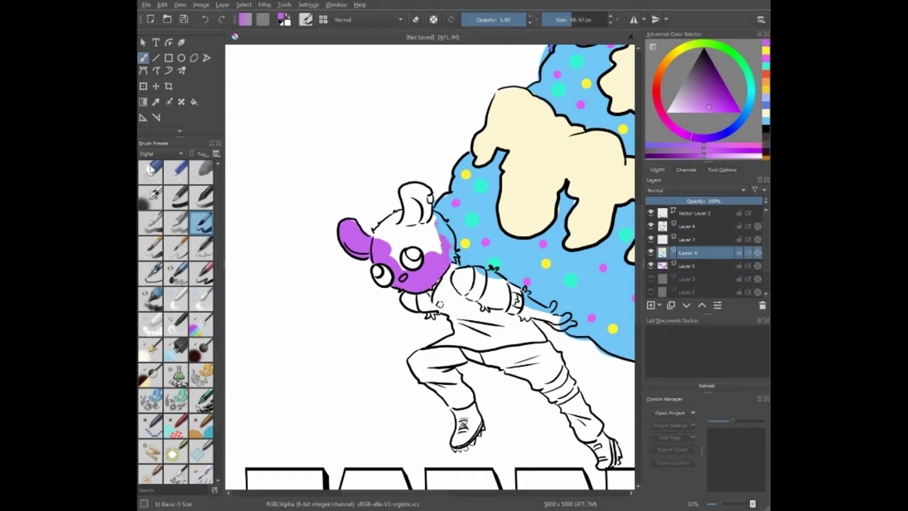
Paint purple over the head, ear top, shoulder, sleeve and torso
mouse_move(432, 215)
left_mouse_down()
mouse_move(454, 260)
mouse_move(453, 244)
left_mouse_up()
left_click_drag(392, 232, 426, 270)
mouse_move(374, 250)
left_mouse_down()
mouse_move(440, 213)
mouse_move(426, 184)
left_mouse_up()
mouse_move(404, 296)
left_mouse_down()
mouse_move(433, 310)
mouse_move(482, 267)
mouse_move(522, 278)
left_mouse_up()
mouse_move(440, 303)
left_mouse_down()
mouse_move(513, 324)
mouse_move(560, 323)
mouse_move(458, 360)
left_mouse_up()
On Layer 5, paint the legs purple with a 75 px brush, then undo those strokes
left_click(687, 252)
left_click(150, 171)
left_click(200, 223)
left_click(573, 19)
mouse_move(515, 349)
left_mouse_down()
mouse_move(416, 359)
mouse_move(468, 407)
left_mouse_up()
mouse_move(501, 369)
left_mouse_down()
mouse_move(567, 401)
mouse_move(596, 439)
left_mouse_up()
left_click_drag(450, 406, 477, 447)
scroll(473, 283, "down", 3)
left_click_drag(601, 354, 610, 385)
left_click(713, 126)
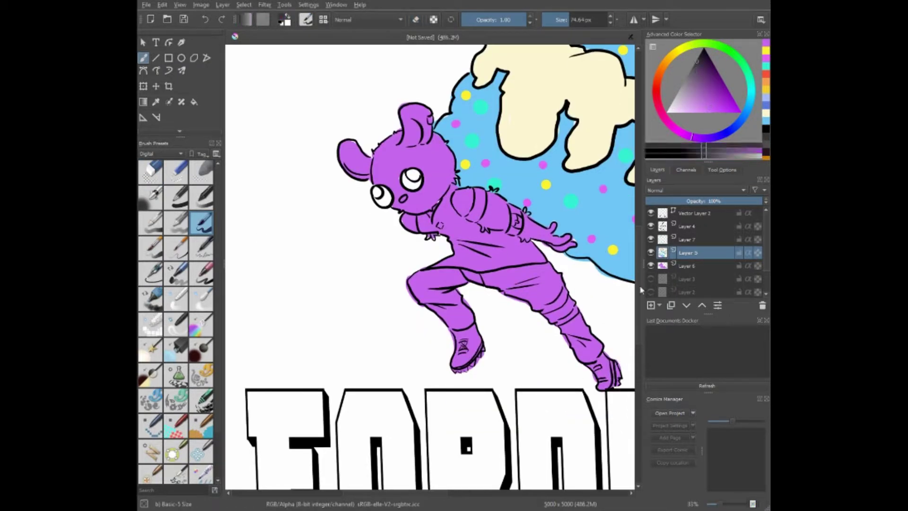
key("ctrl+z")
key("ctrl+z")
key("ctrl+z")
key("ctrl+z")
key("ctrl+z")
key("ctrl+z")
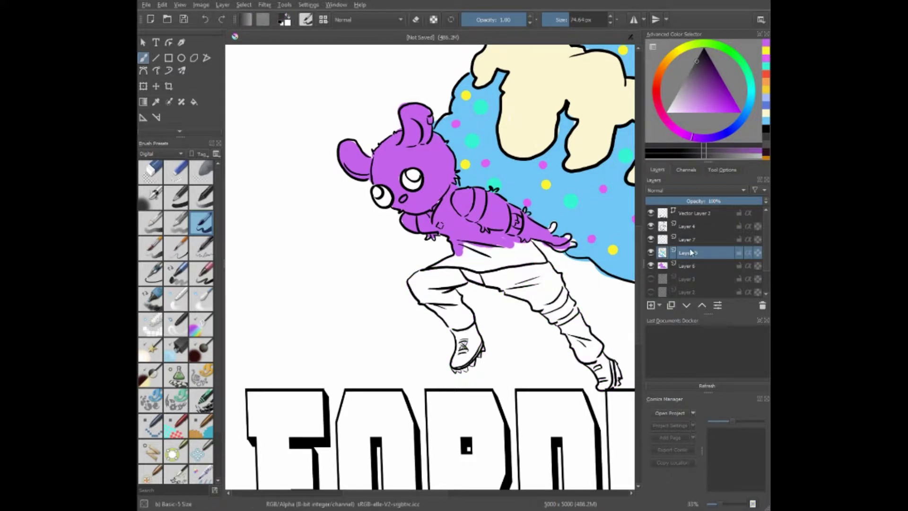
On Layer 6, fill the torso, thighs, legs and shoes with purple
left_click(682, 269)
mouse_move(406, 175)
left_mouse_down()
mouse_move(418, 184)
mouse_move(390, 201)
left_mouse_up()
left_click_drag(468, 251, 557, 298)
mouse_move(454, 265)
left_mouse_down()
mouse_move(577, 331)
mouse_move(614, 385)
left_mouse_up()
mouse_move(466, 373)
left_mouse_down()
mouse_move(468, 313)
mouse_move(416, 265)
left_mouse_up()
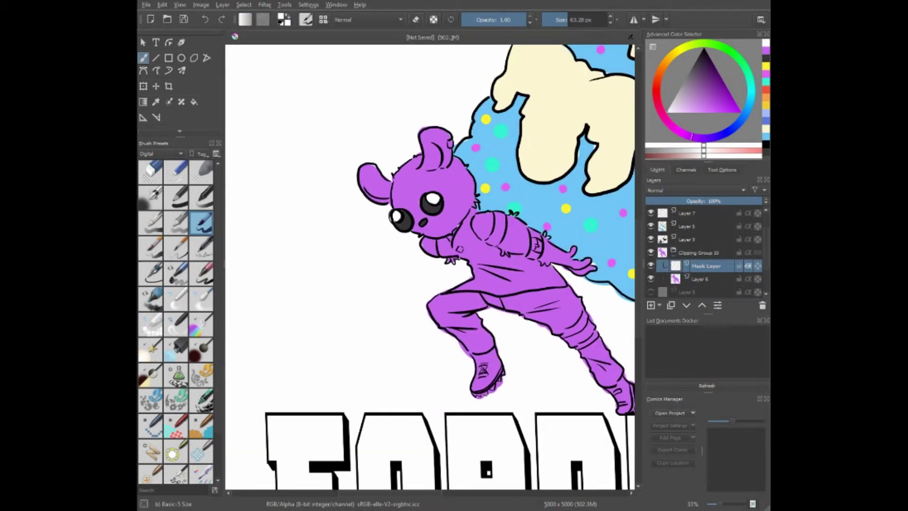
Paint a grey leg band, mint green on the shirt, and tan down the right leg
left_click_drag(565, 324, 595, 344)
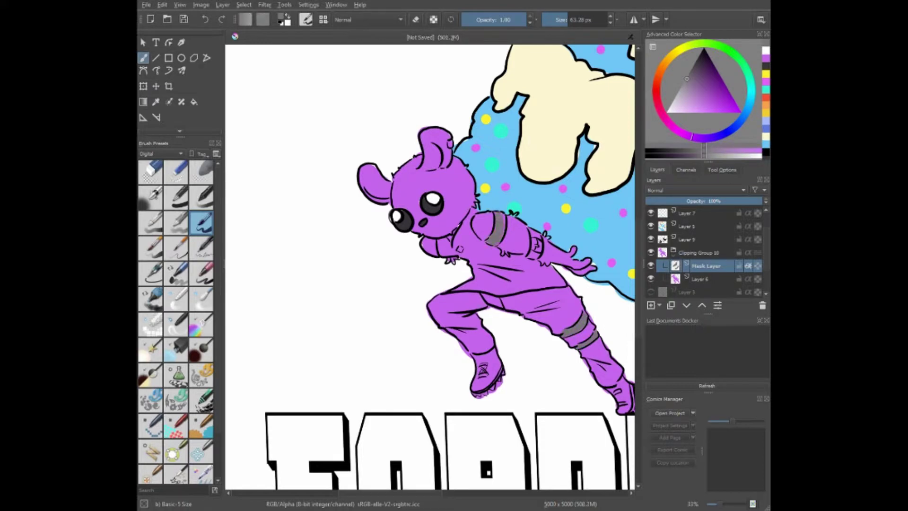
mouse_move(454, 237)
left_mouse_down()
mouse_move(477, 265)
mouse_move(520, 286)
left_mouse_up()
left_click(706, 90)
left_click_drag(598, 357, 624, 386)
left_click_drag(575, 305, 610, 371)
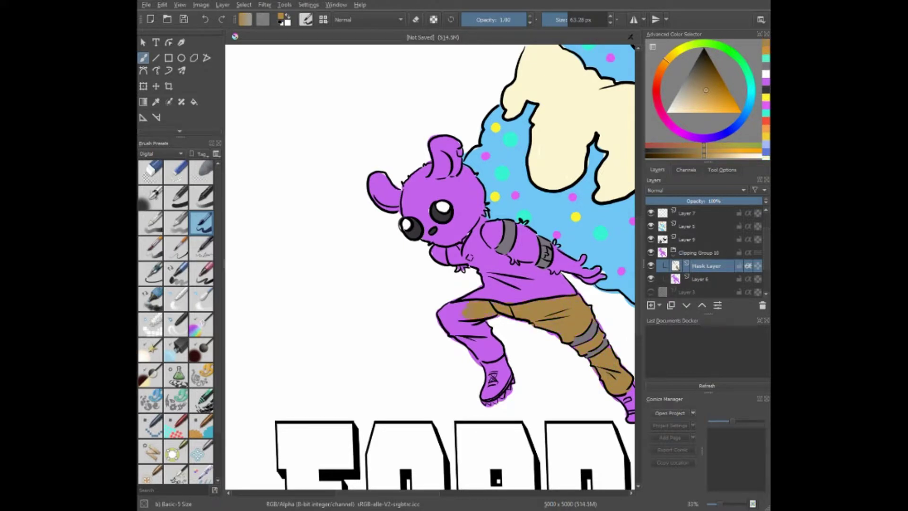
Fill the shirt orange and add a dark grey muzzle and cheek marks
left_click(716, 110)
mouse_move(452, 249)
left_mouse_down()
mouse_move(489, 251)
mouse_move(501, 274)
mouse_move(567, 290)
left_mouse_up()
scroll(426, 319, "down", 3)
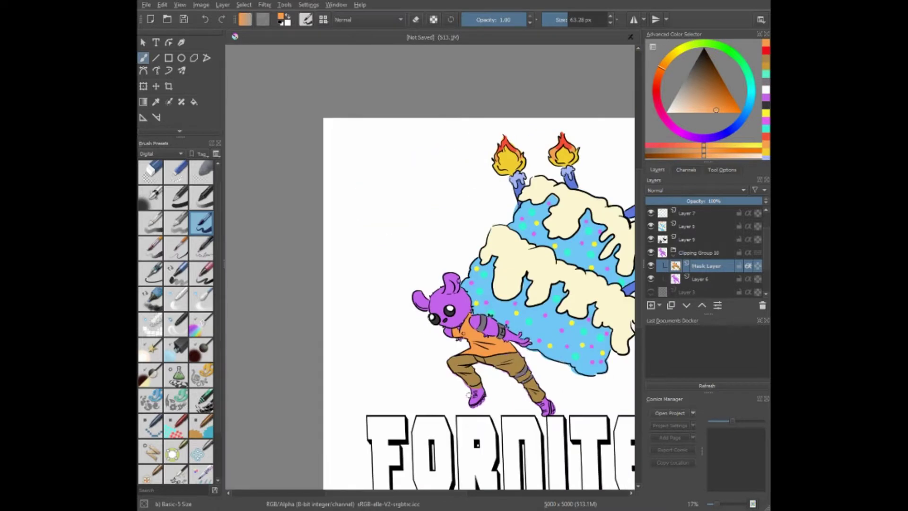
scroll(425, 318, "up", 5)
left_click_drag(489, 331, 555, 333)
left_click_drag(478, 258, 506, 322)
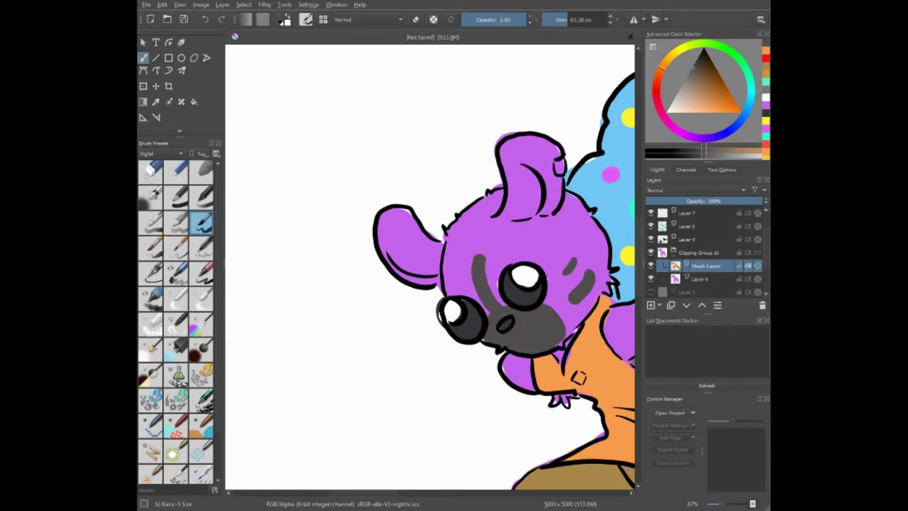
Paint the inner ear pink
left_click(669, 124)
mouse_move(520, 141)
left_mouse_down()
mouse_move(553, 170)
mouse_move(555, 213)
left_mouse_up()
left_click(698, 106)
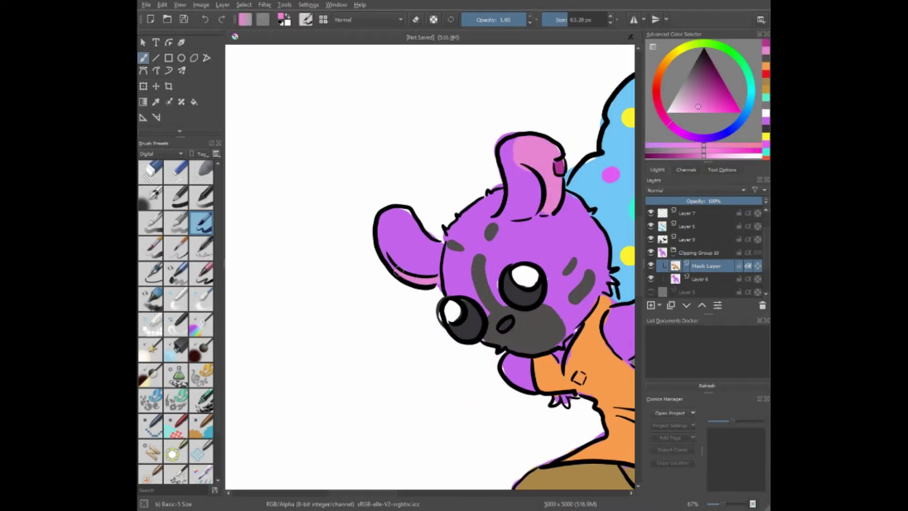
scroll(411, 494, "down", 3)
scroll(412, 494, "up", 2)
Paint the boot and its sole dark grey
left_click(696, 70)
left_click_drag(473, 350, 502, 383)
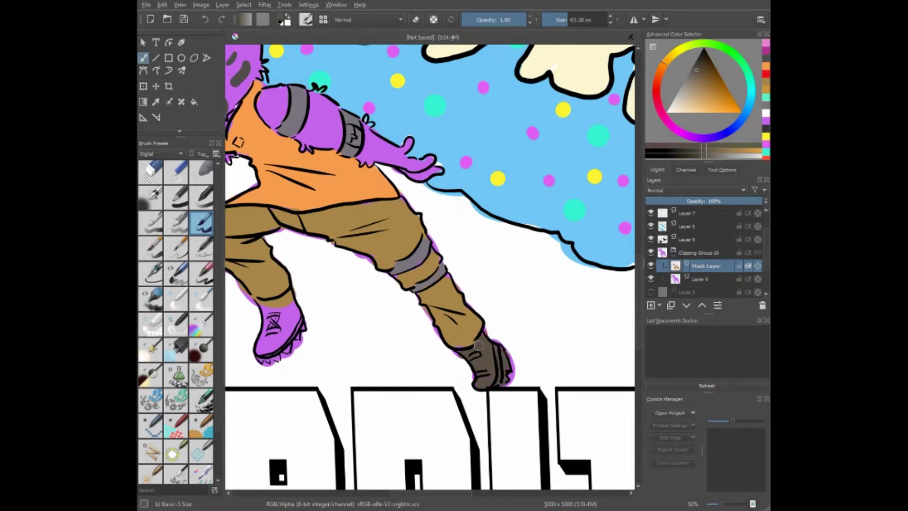
scroll(472, 379, "down", 1)
mouse_move(440, 350)
left_mouse_down()
mouse_move(459, 362)
mouse_move(454, 303)
mouse_move(477, 336)
left_mouse_up()
scroll(408, 244, "down", 3)
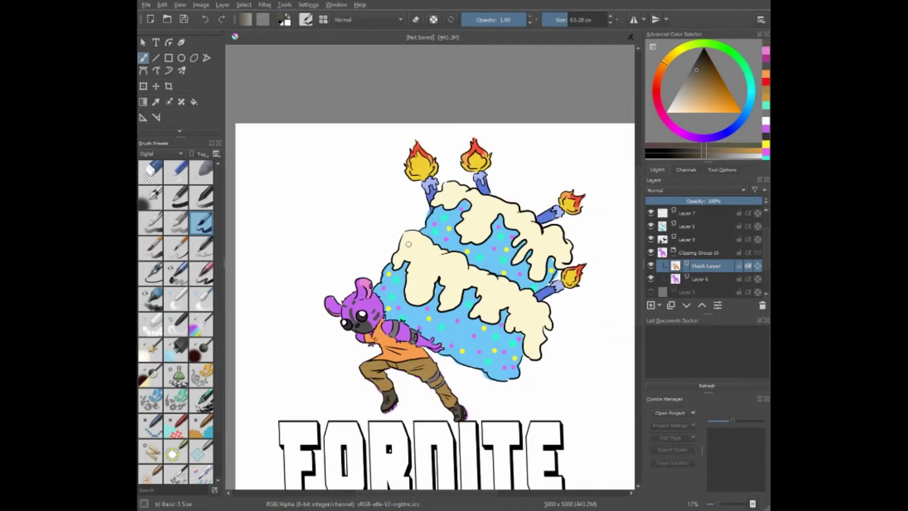
scroll(302, 300, "up", 2)
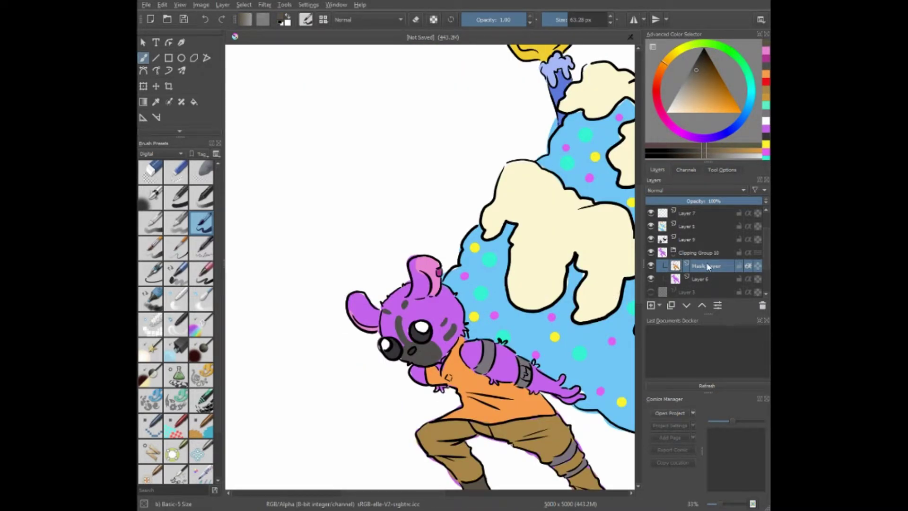
scroll(425, 265, "down", 1)
scroll(425, 265, "down", 1)
Add a clipping mask over the cake's Layer 5, sampling the cake blue with a 111 px brush
left_click(687, 226)
key("ctrl+shift+g")
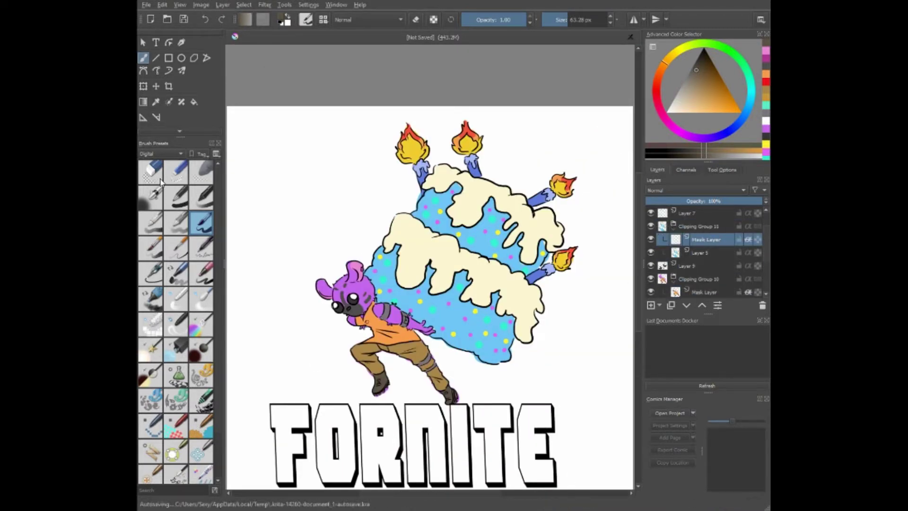
left_click(450, 265, "ctrl")
left_click_drag(543, 294, 574, 302)
scroll(574, 302, "up", 2)
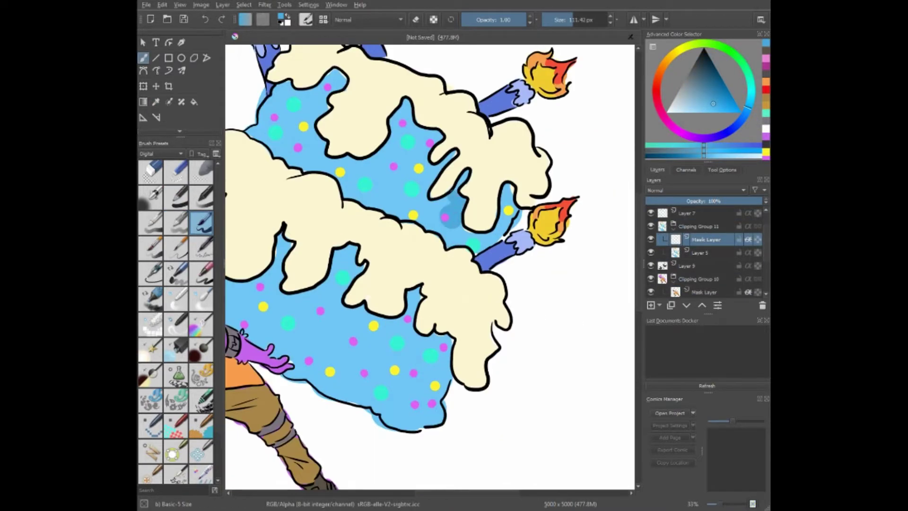
Shade the cake dark blue along the frosting edge, under the frosting and down its left side
left_click_drag(442, 163, 395, 101)
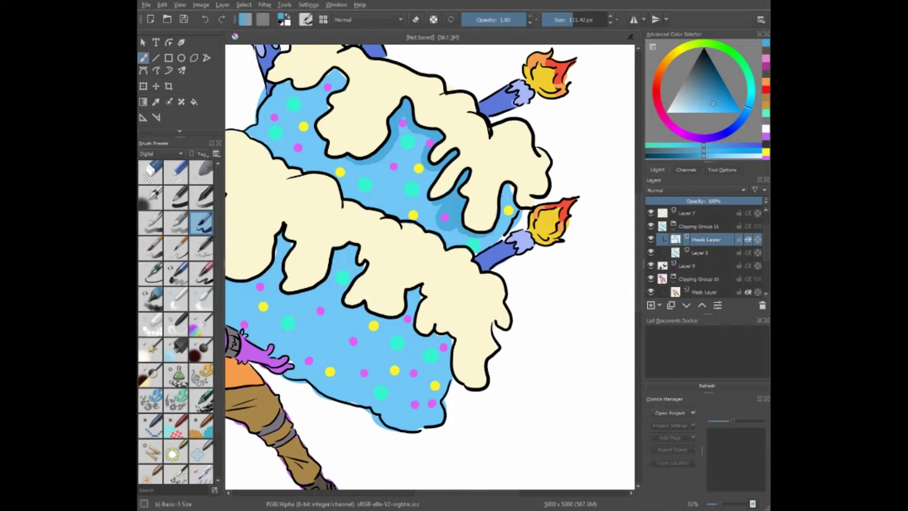
left_click_drag(305, 90, 248, 139)
mouse_move(409, 290)
left_mouse_down()
mouse_move(445, 345)
mouse_move(433, 426)
left_mouse_up()
left_click_drag(425, 264, 541, 265)
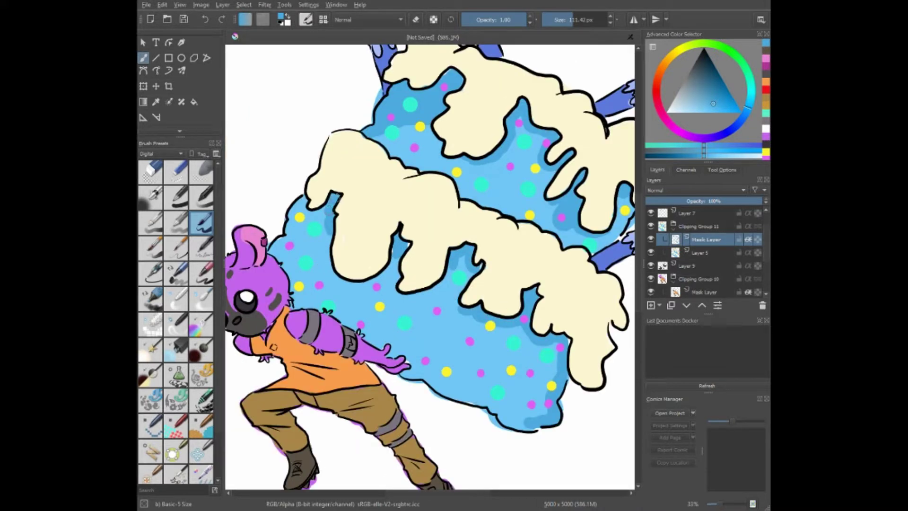
left_click_drag(338, 194, 274, 312)
mouse_move(284, 246)
left_mouse_down()
mouse_move(350, 326)
mouse_move(416, 371)
left_mouse_up()
scroll(416, 371, "down", 3)
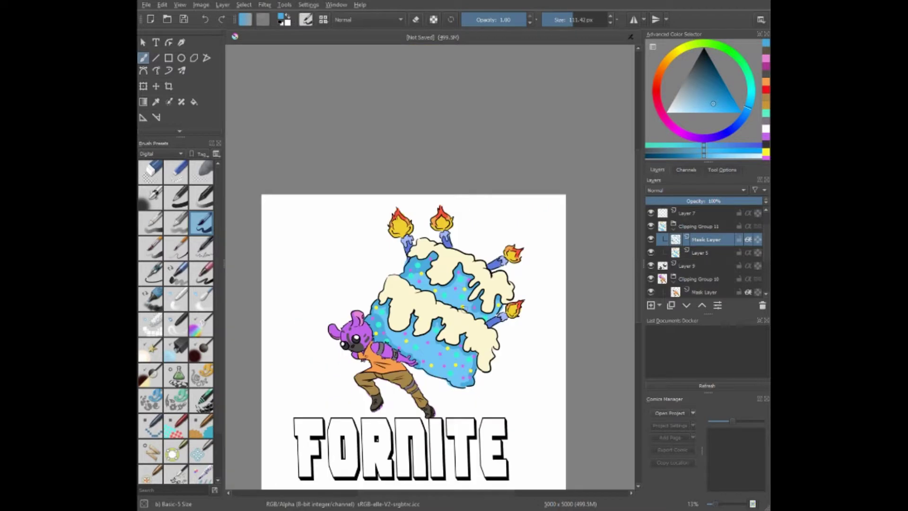
scroll(417, 360, "up", 2)
Add a darker cream shadow to the frosting, then try near-white, blue and yellow colours
left_click(395, 233, "ctrl")
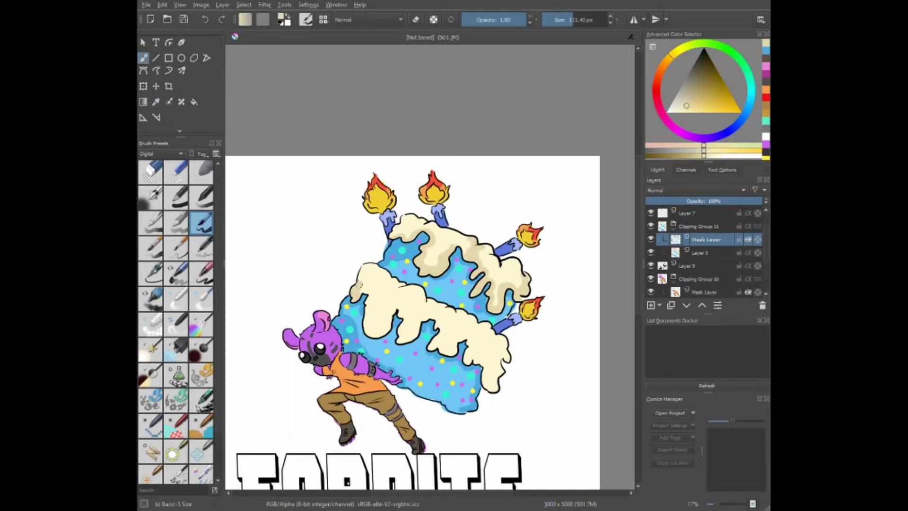
left_click_drag(358, 283, 380, 308)
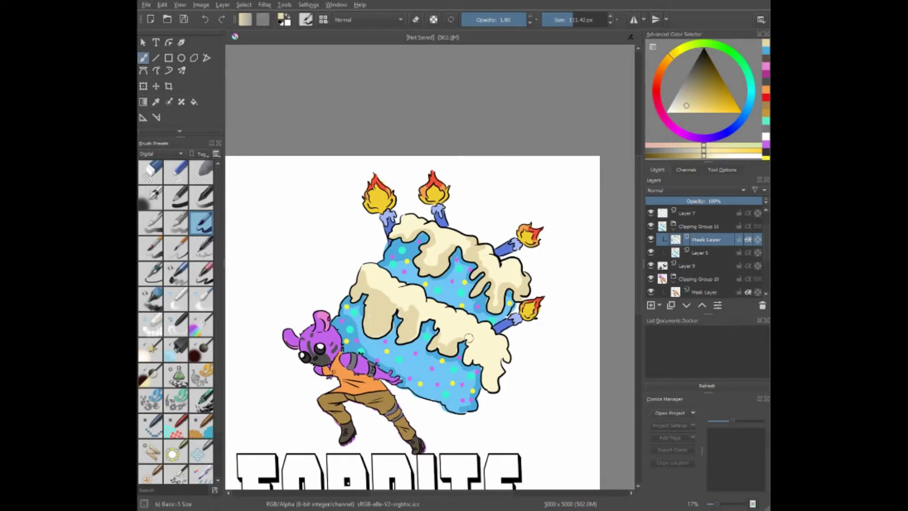
left_click(669, 111)
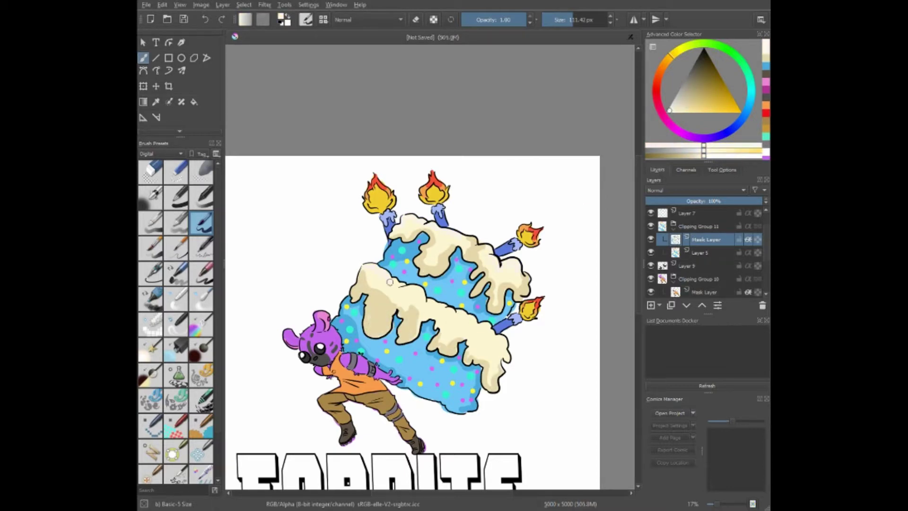
scroll(510, 272, "up", 2)
left_click(371, 159, "ctrl")
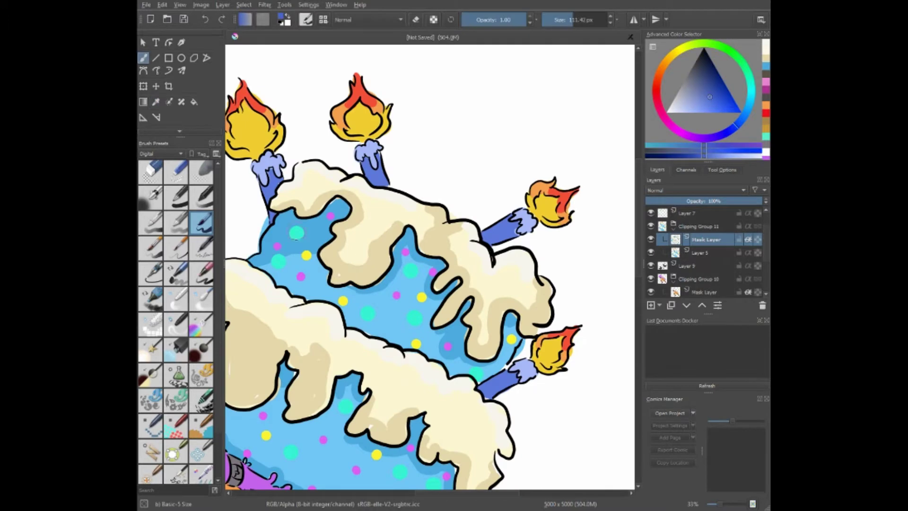
left_click(378, 166, "ctrl")
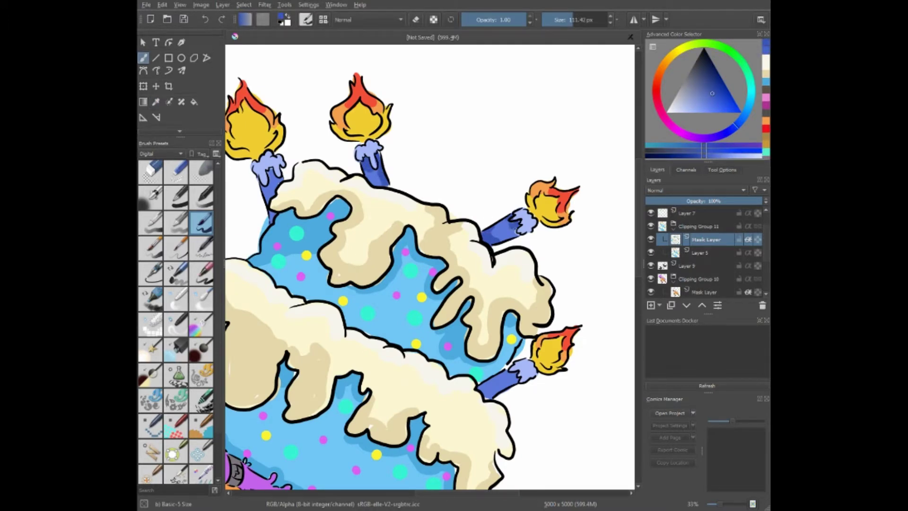
scroll(429, 283, "left", 5)
left_click(454, 130, "ctrl")
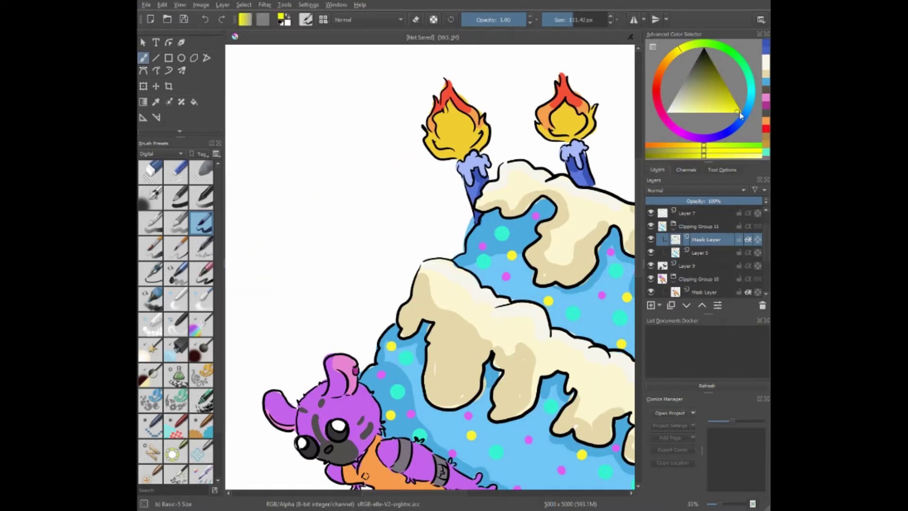
scroll(440, 494, "right", 4)
key("minus")
key("minus")
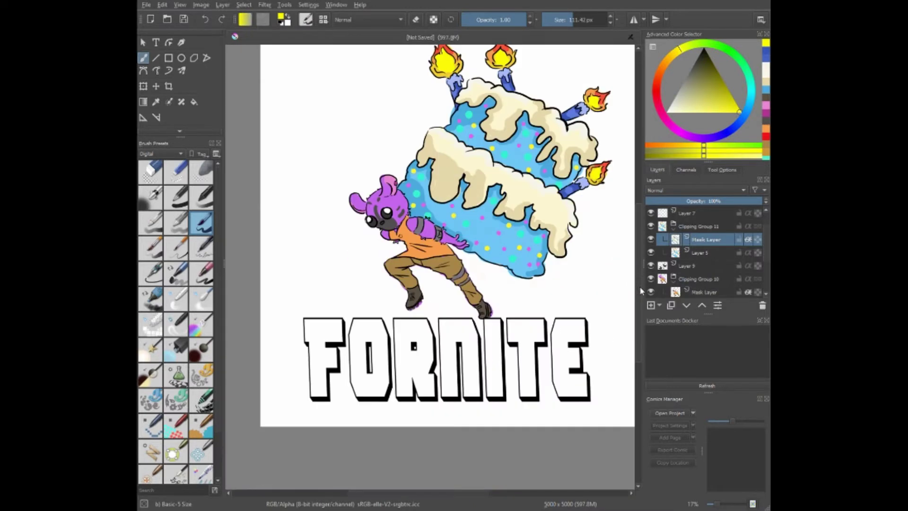
Sample the shirt and trouser colours and shade the grey arm bands
left_click(416, 237, "ctrl")
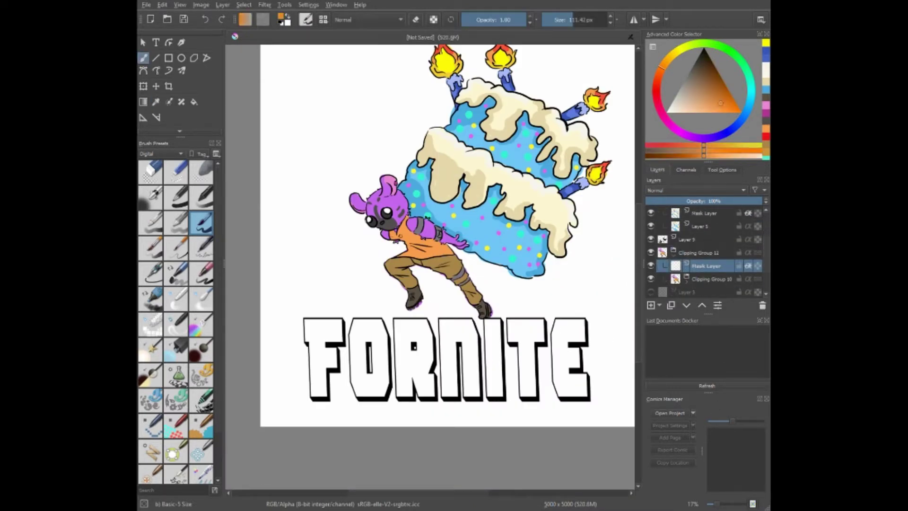
left_click(439, 283, "ctrl")
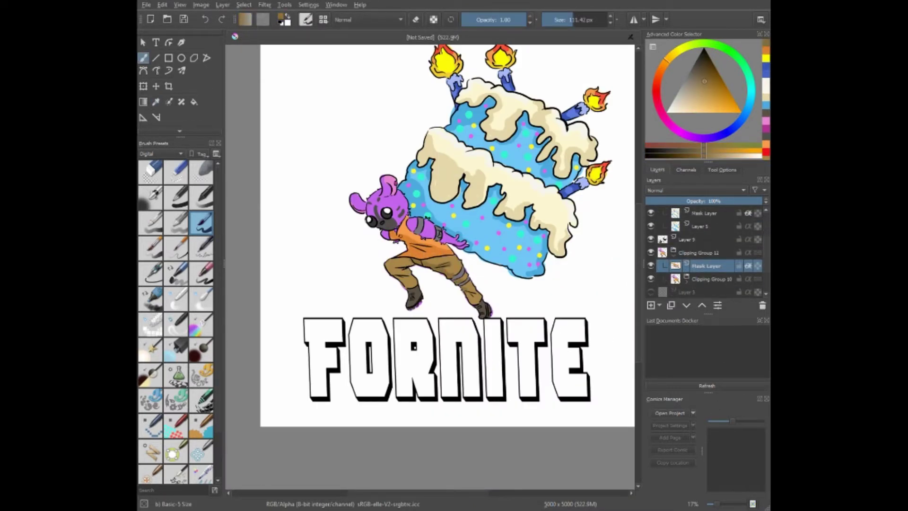
left_click(437, 232, "ctrl")
scroll(437, 232, "up", 4)
left_click_drag(341, 194, 368, 231)
left_click_drag(423, 229, 442, 248)
Shade the other leg and boot in a darker colour
left_click_drag(503, 401, 730, 453)
left_click_drag(615, 331, 527, 133)
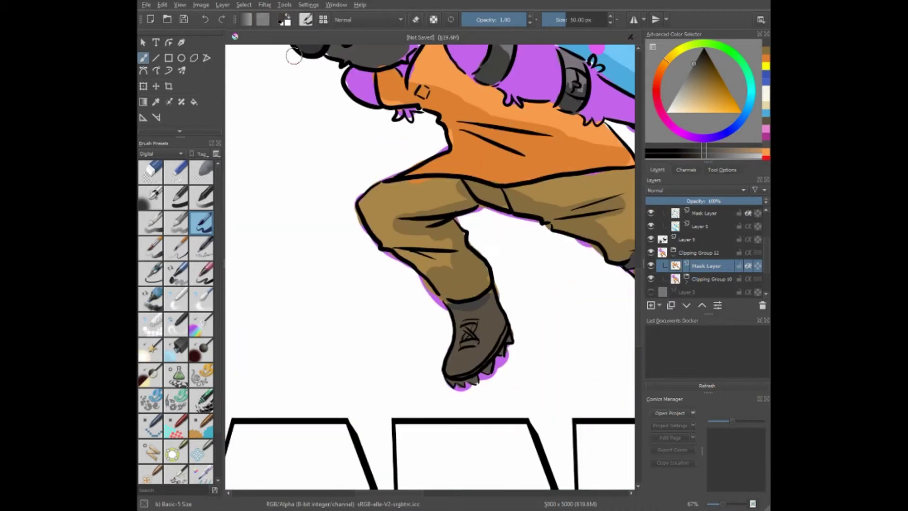
left_click(700, 65)
left_click_drag(563, 402, 448, 402)
scroll(448, 401, "down", 5)
scroll(407, 245, "up", 4)
Add small purple strokes on the ear and dark grey shading on the snout
left_click(406, 208, "ctrl")
left_click_drag(399, 189, 416, 232)
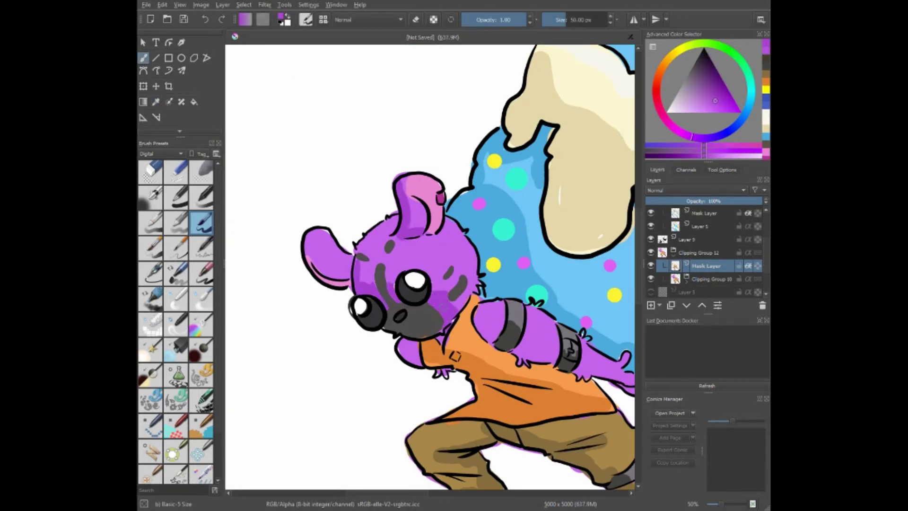
left_click_drag(490, 260, 329, 263)
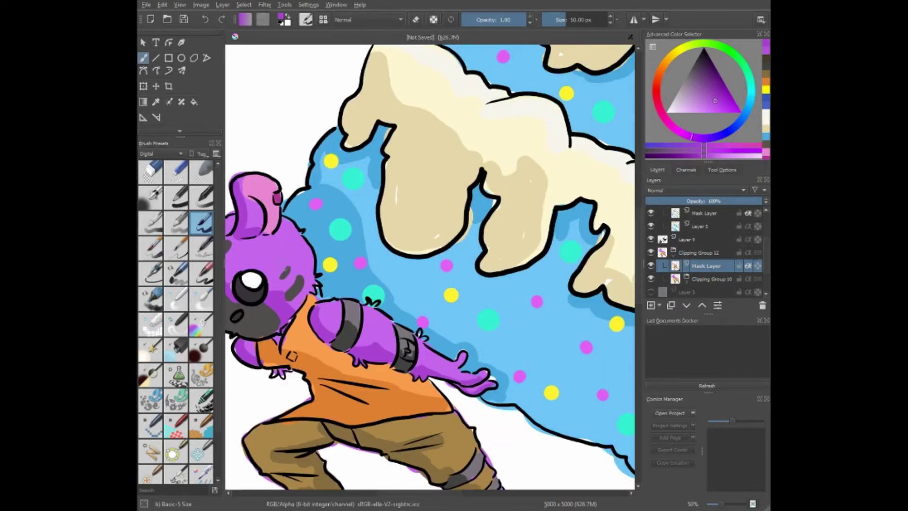
scroll(425, 265, "up", 1)
left_click(466, 265, "ctrl")
mouse_move(456, 257)
left_mouse_down()
mouse_move(473, 293)
mouse_move(502, 317)
left_mouse_up()
left_click_drag(478, 288, 532, 308)
Erase stray edges, then return to the brush and pick light purple and orange
scroll(531, 308, "down", 3)
scroll(532, 308, "down", 2)
scroll(374, 257, "up", 5)
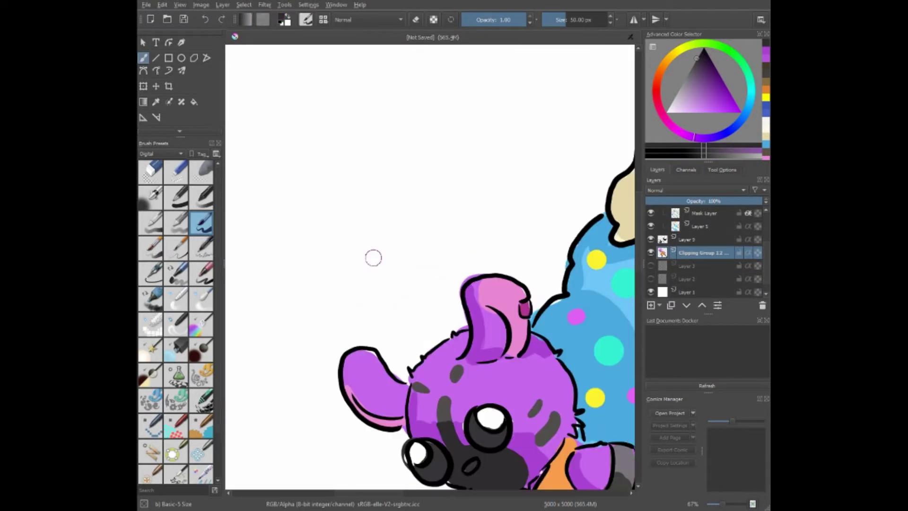
key("e")
scroll(507, 243, "down", 5)
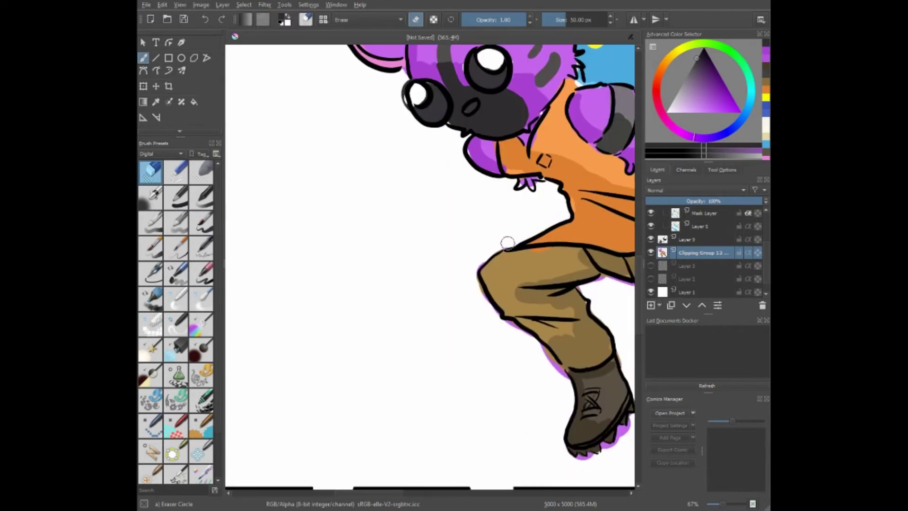
scroll(486, 493, "right", 4)
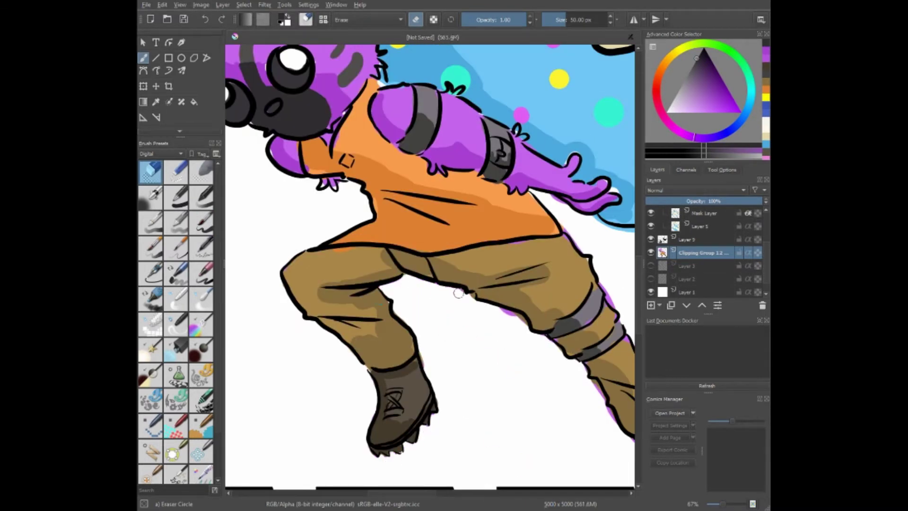
scroll(583, 391, "right", 4)
scroll(457, 358, "down", 3)
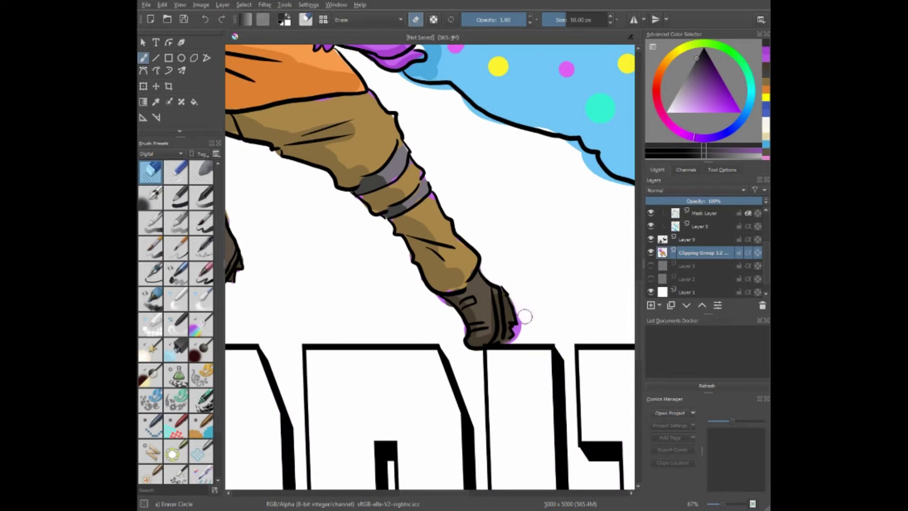
scroll(369, 245, "up", 3)
scroll(387, 293, "left", 1)
key("slash")
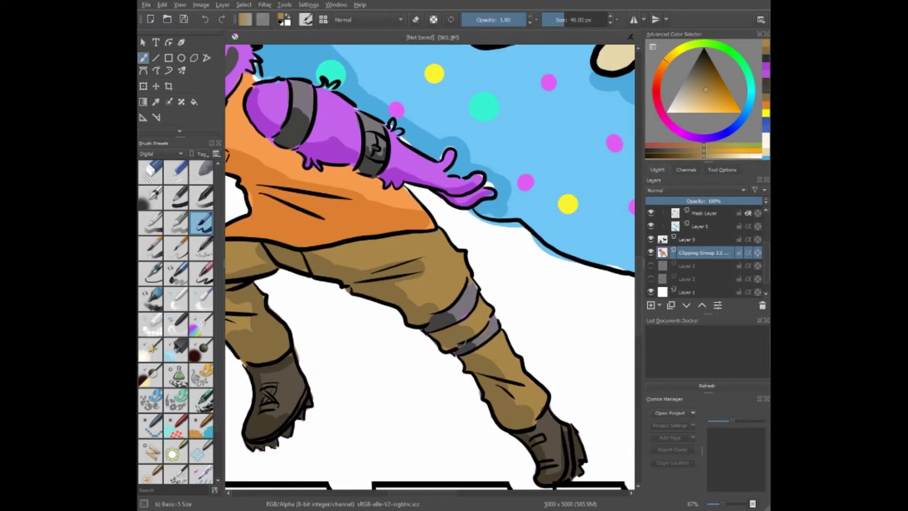
scroll(459, 338, "left", 2)
left_click(397, 318, "ctrl")
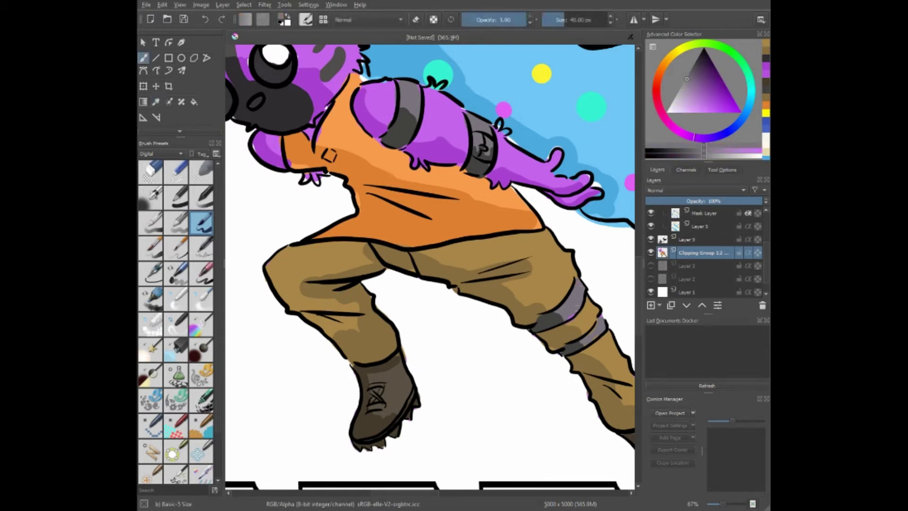
left_click(352, 201, "ctrl")
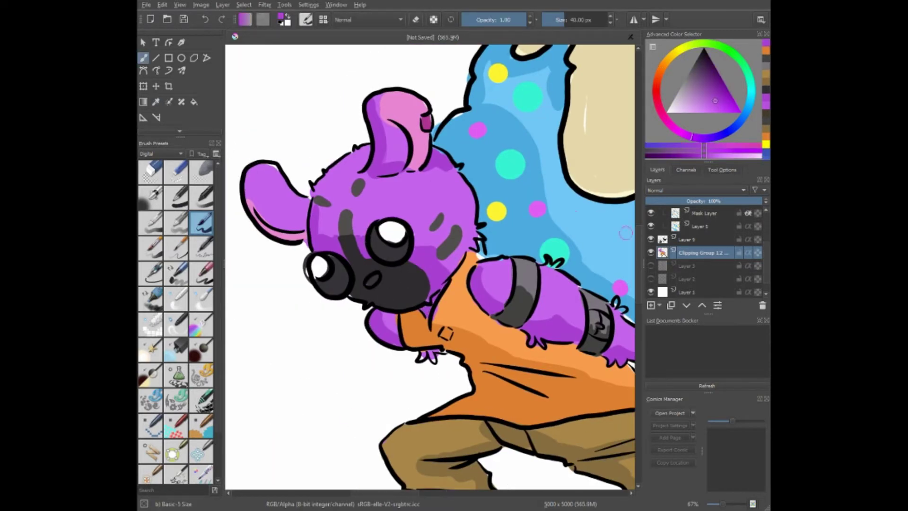
Undo an accidental layer change and make Layer 5 the active layer
left_click(700, 226)
key("e")
left_click(205, 20)
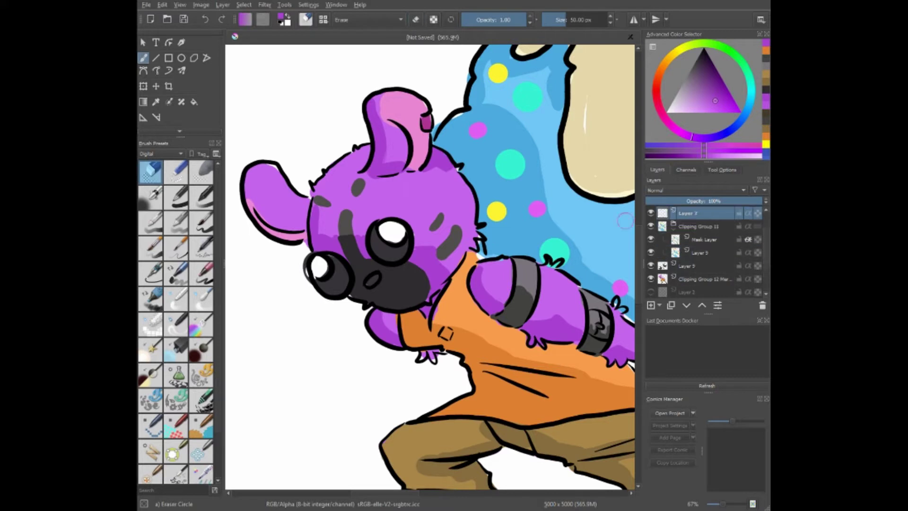
key("e")
left_click(206, 22)
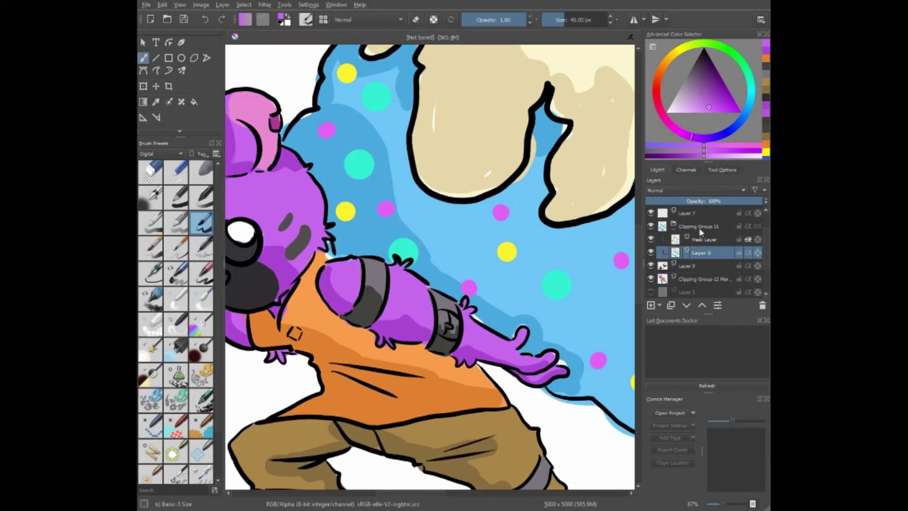
left_click(704, 252)
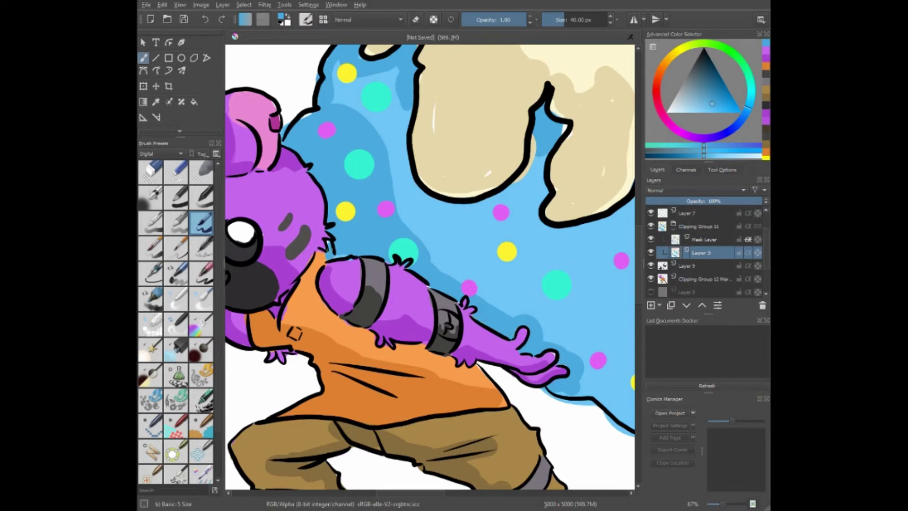
Touch up the cake's icing and candles with a colour sampled from the canvas
key("e")
scroll(307, 237, "down", 3)
scroll(324, 177, "up", 3)
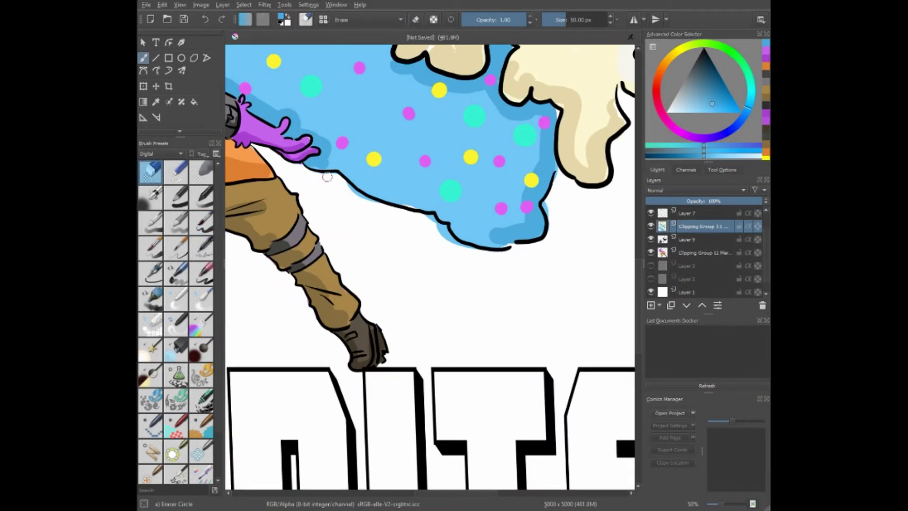
key("e")
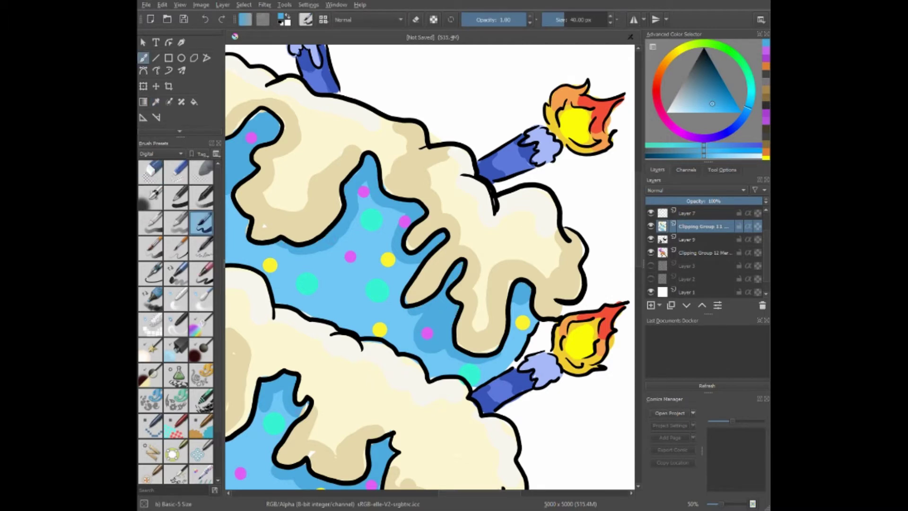
scroll(639, 250, "down", 5)
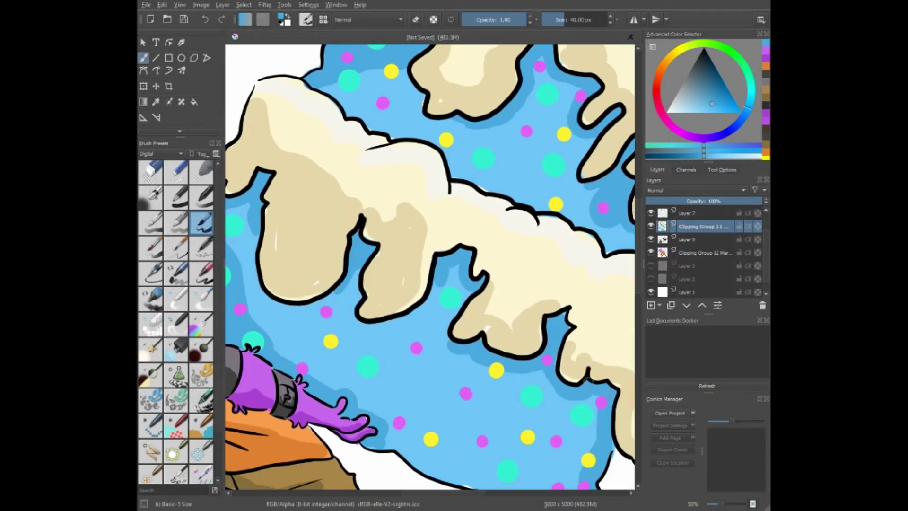
left_click(156, 102)
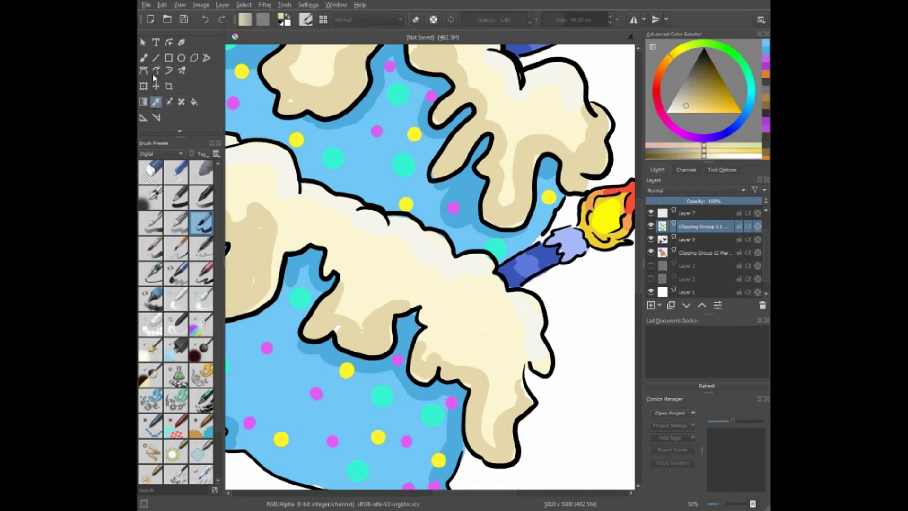
left_click(144, 58)
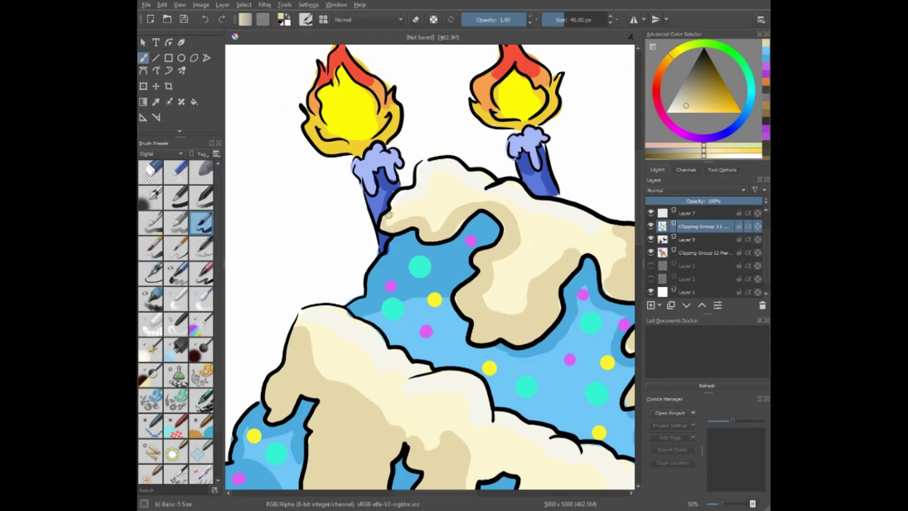
Erase stray colour around the candle flames, then straighten the canvas view and zoom out
scroll(424, 255, "down", 5)
scroll(514, 208, "up", 5)
key("e")
scroll(514, 158, "up", 4)
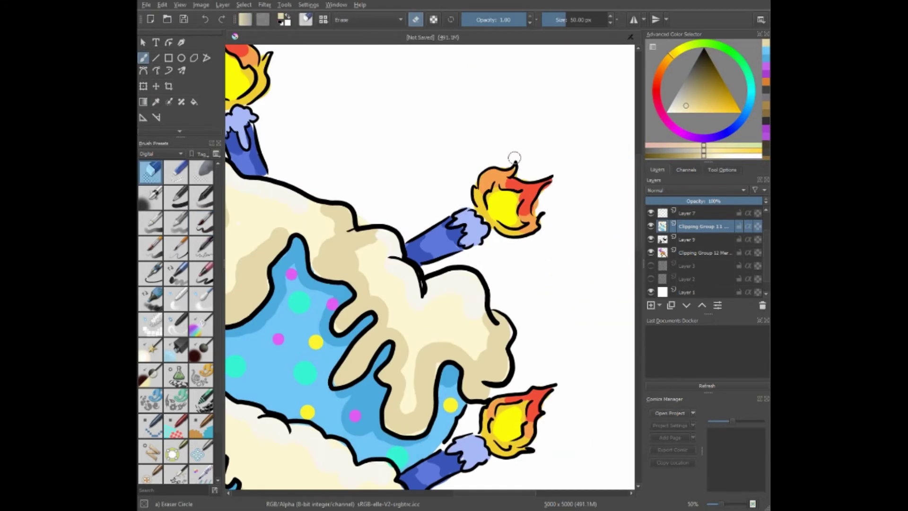
key("5")
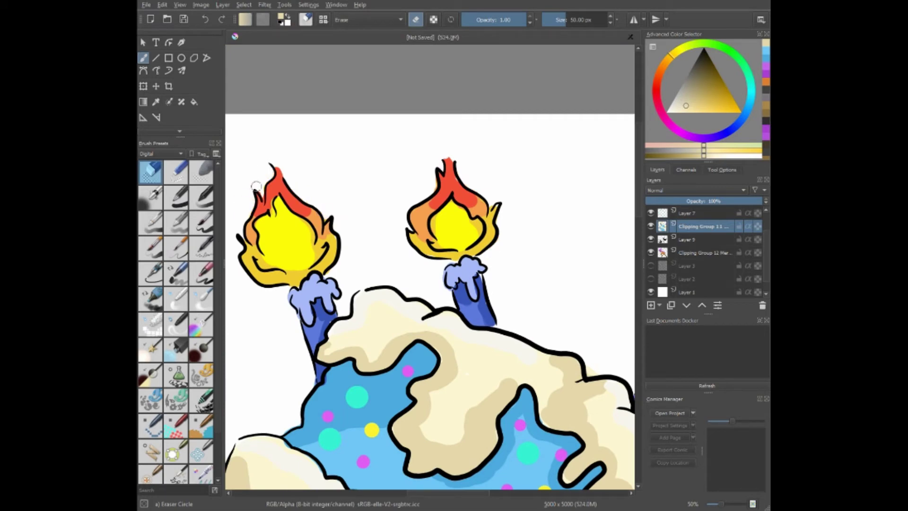
left_click(286, 304, "ctrl")
key("/")
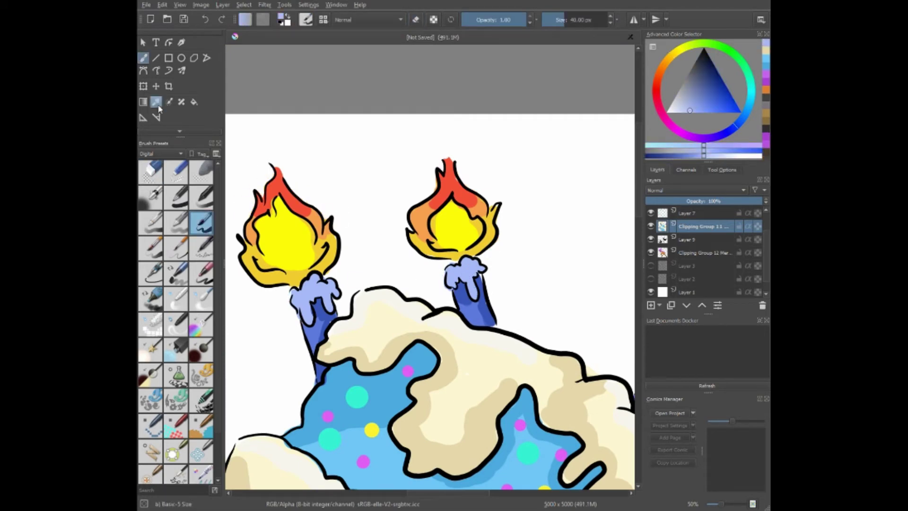
key("2")
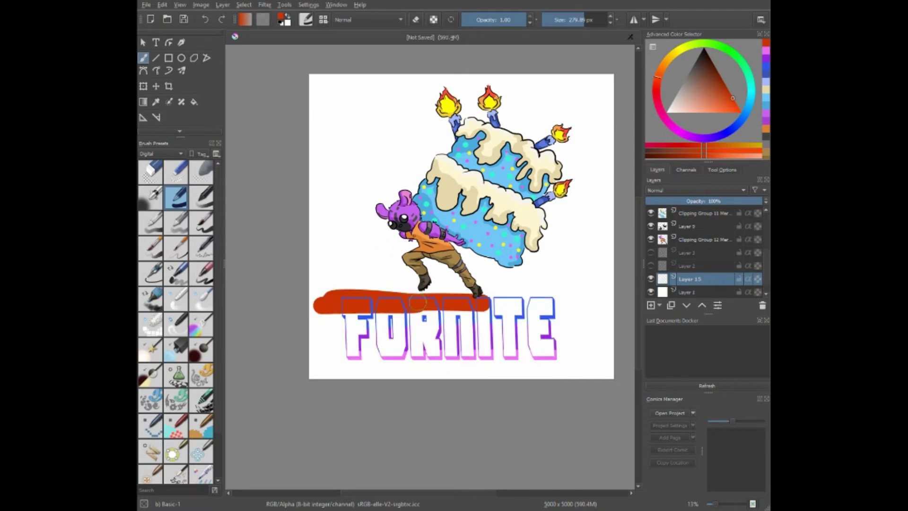
Paint white into the F and O of FORNITE and over the top of the R
mouse_move(409, 213)
left_mouse_down()
mouse_move(491, 277)
mouse_move(399, 243)
mouse_move(462, 381)
left_mouse_up()
scroll(427, 246, "down", 3)
left_click_drag(427, 246, 440, 359)
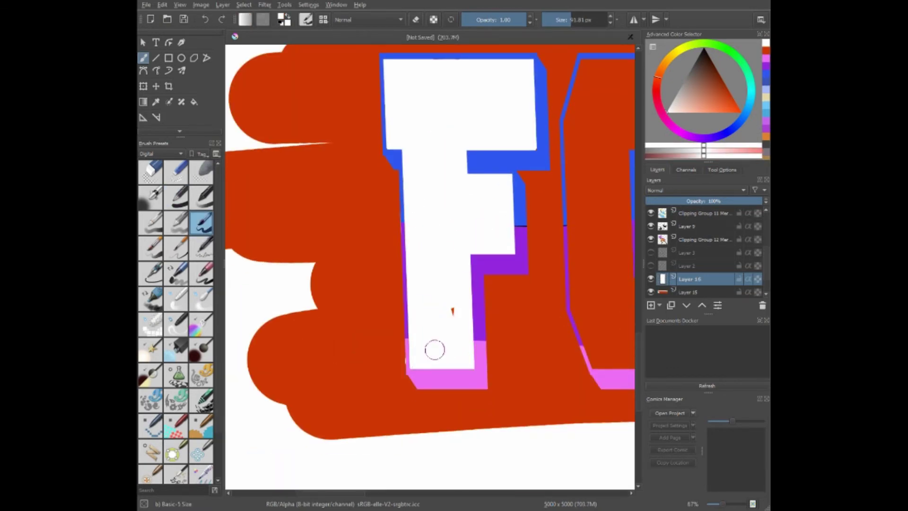
scroll(439, 284, "right", 5)
mouse_move(374, 71)
left_mouse_down()
mouse_move(478, 66)
mouse_move(369, 121)
mouse_move(391, 326)
mouse_move(478, 322)
mouse_move(482, 150)
mouse_move(496, 279)
left_mouse_up()
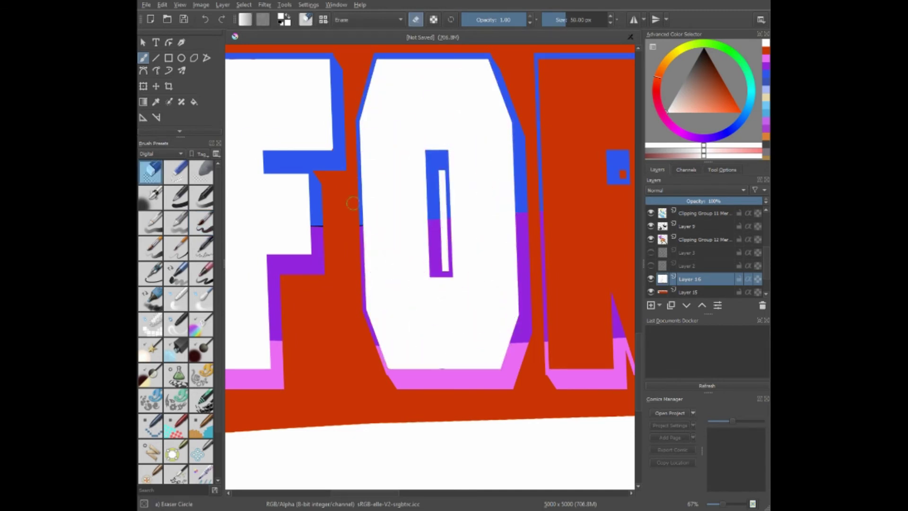
scroll(375, 411, "left", 4)
scroll(375, 411, "right", 8)
left_click_drag(371, 80, 480, 161)
mouse_move(480, 161)
left_mouse_down()
mouse_move(441, 98)
mouse_move(355, 152)
mouse_move(468, 208)
left_mouse_up()
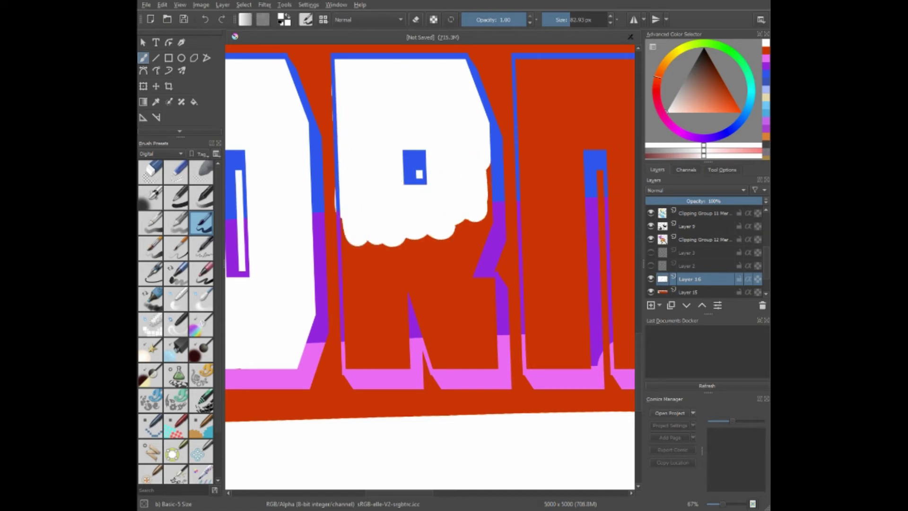
Fill the R's lower-left stem with white and check the whole page
key("2")
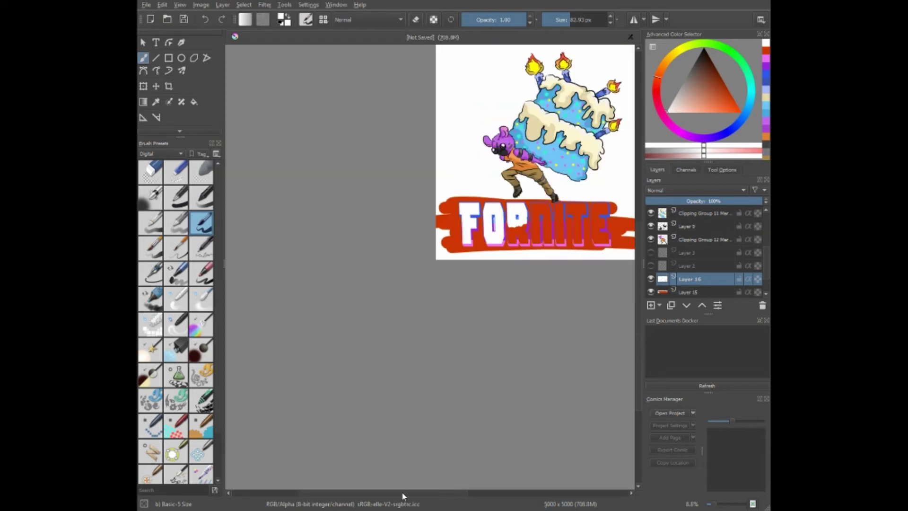
scroll(441, 209, "up", 3)
mouse_move(487, 289)
left_mouse_down()
mouse_move(444, 284)
mouse_move(429, 331)
mouse_move(464, 294)
mouse_move(515, 327)
mouse_move(586, 190)
mouse_move(534, 252)
mouse_move(557, 219)
mouse_move(582, 227)
mouse_move(586, 326)
left_mouse_up()
key("2")
scroll(473, 293, "up", 3)
Raise the Clipping Group 13 lettering layer to 100% opacity
key("e")
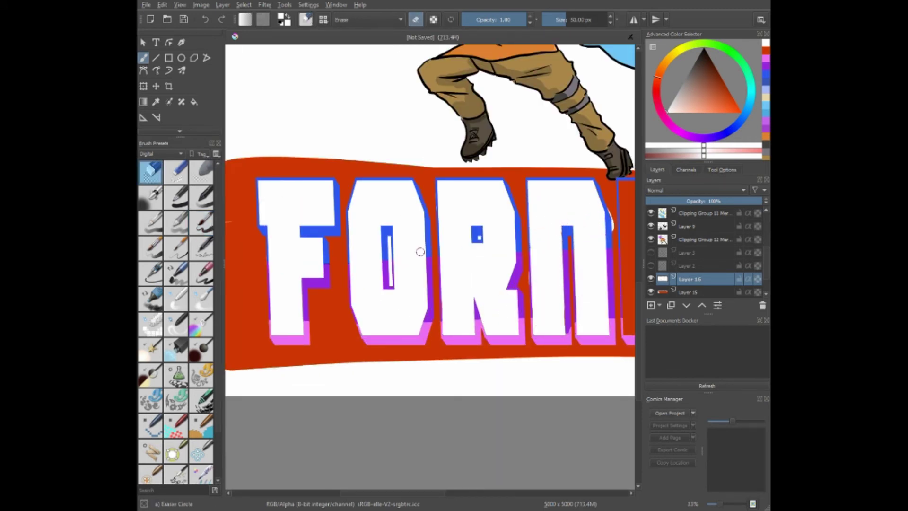
scroll(420, 251, "right", 5)
scroll(420, 252, "right", 2)
left_click(679, 214)
left_click_drag(681, 200, 766, 201)
Paint white into the I and the T's top bar and stem
scroll(480, 229, "up", 1)
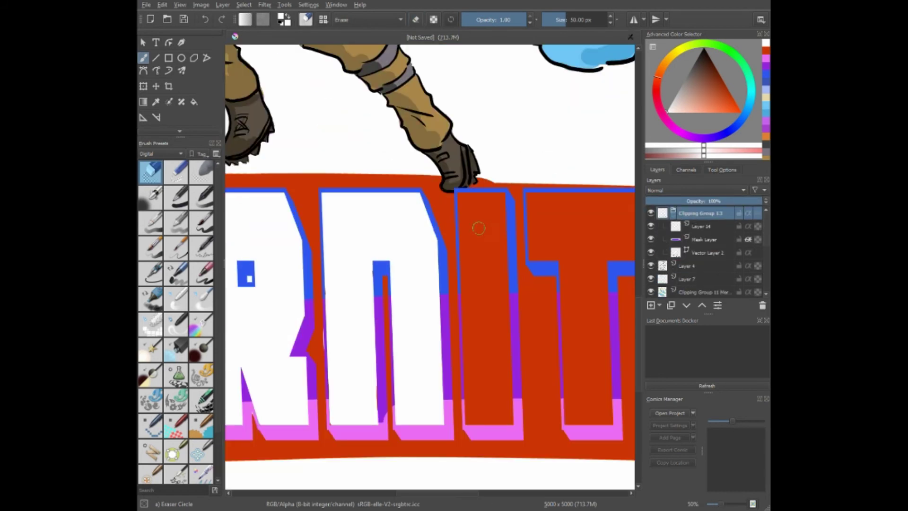
key("slash")
mouse_move(461, 195)
left_mouse_down()
mouse_move(504, 325)
mouse_move(495, 247)
mouse_move(506, 378)
mouse_move(470, 405)
mouse_move(463, 394)
left_mouse_up()
key("slash")
key("slash")
scroll(430, 265, "right", 5)
mouse_move(392, 198)
left_mouse_down()
mouse_move(463, 246)
mouse_move(499, 256)
mouse_move(445, 291)
mouse_move(466, 355)
mouse_move(449, 416)
left_mouse_up()
Paint white into the E and delete the red banner layer
scroll(588, 254, "right", 5)
mouse_move(421, 203)
left_mouse_down()
mouse_move(502, 217)
mouse_move(450, 233)
mouse_move(462, 328)
mouse_move(426, 374)
mouse_move(466, 357)
mouse_move(492, 393)
left_mouse_up()
left_click(150, 171)
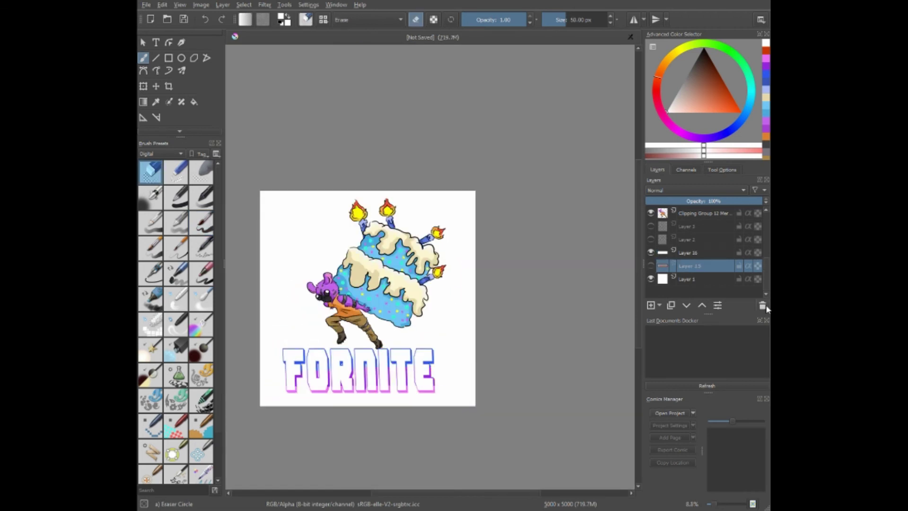